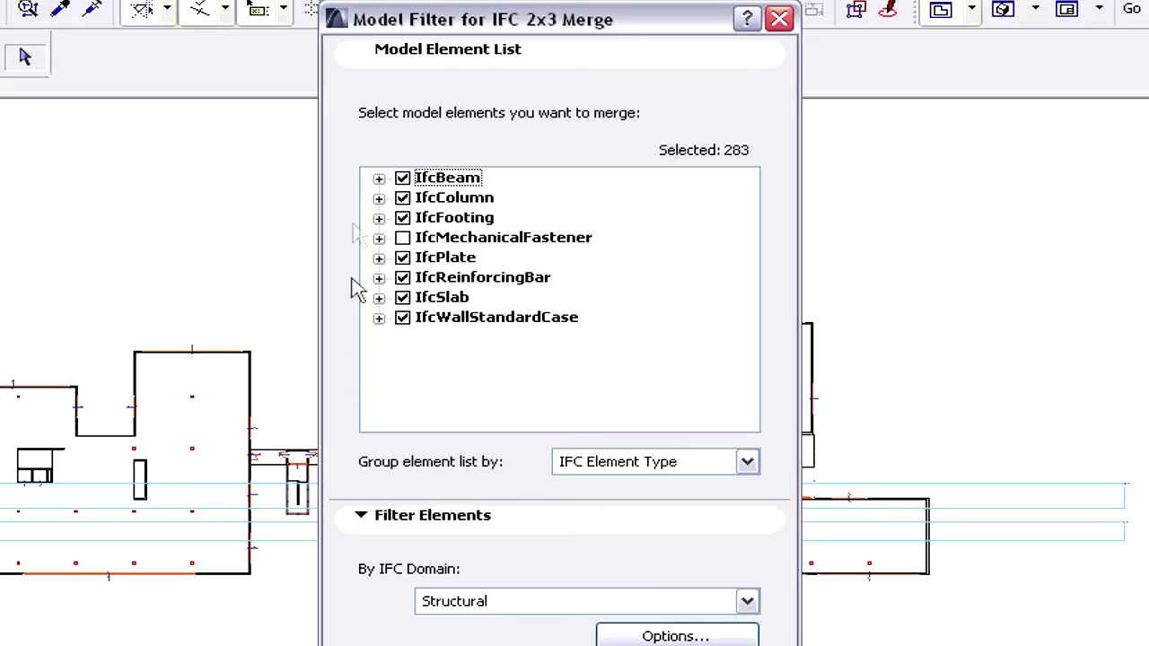
# Step: Add the IfcMechanicalFastener elements to the structural elements for the IFC merge and accept the model filter
pyautogui.click(379, 199)
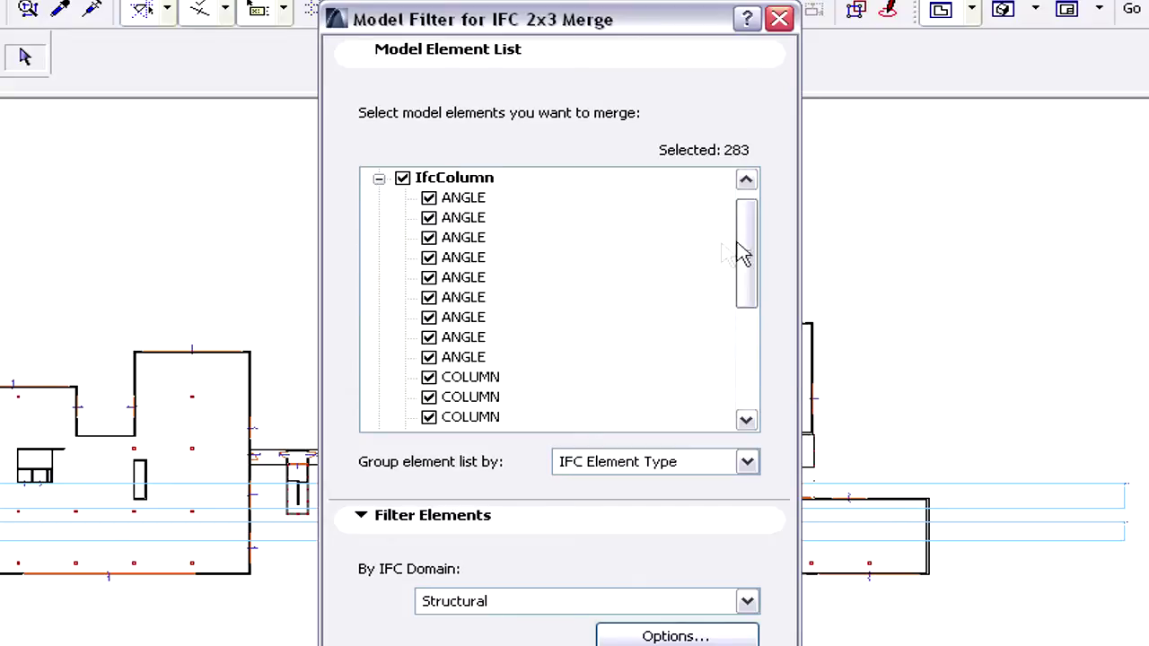
pyautogui.moveTo(744, 251)
pyautogui.mouseDown()
pyautogui.moveTo(744, 366)
pyautogui.moveTo(731, 238)
pyautogui.mouseUp()
pyautogui.click(380, 199)
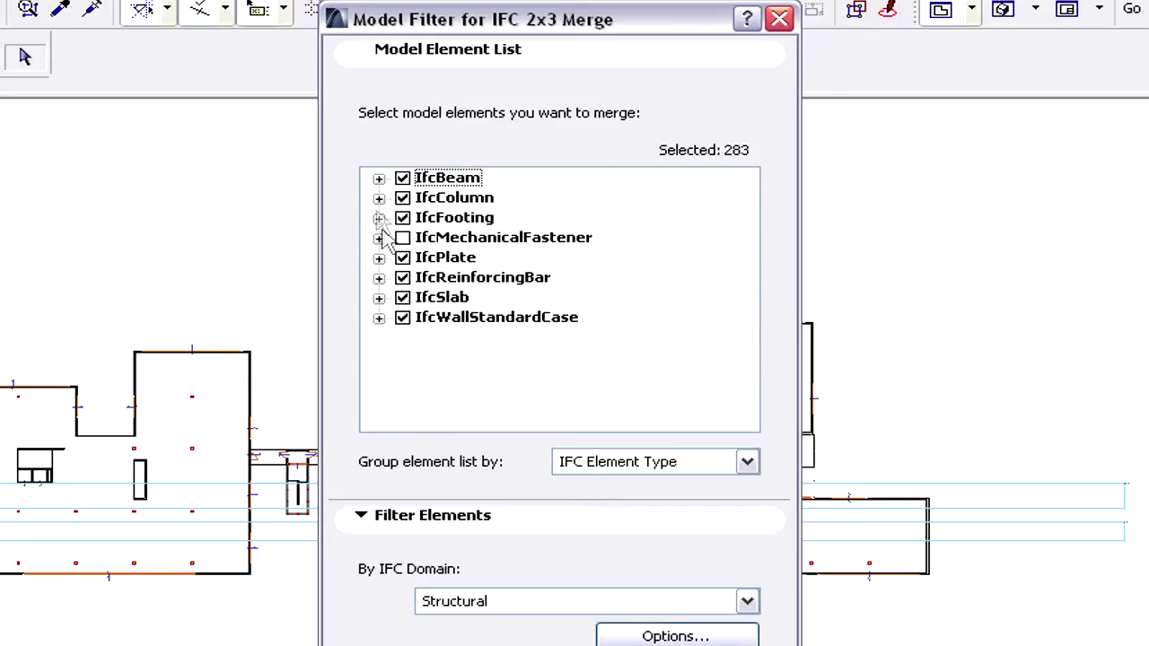
pyautogui.click(403, 238)
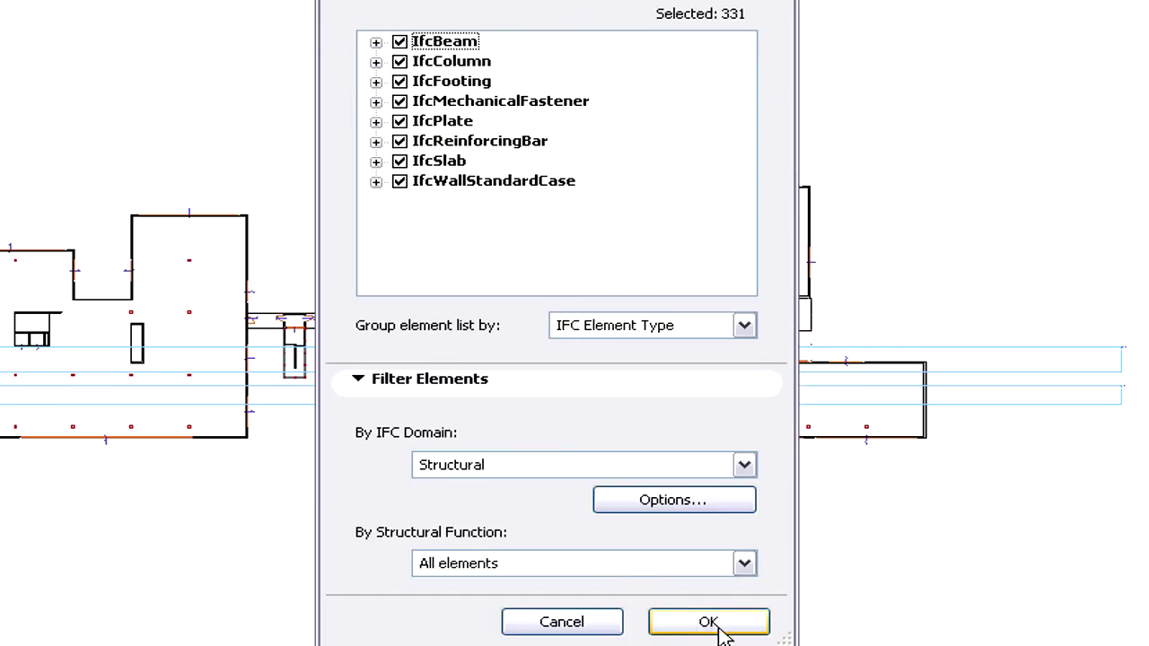
pyautogui.click(708, 622)
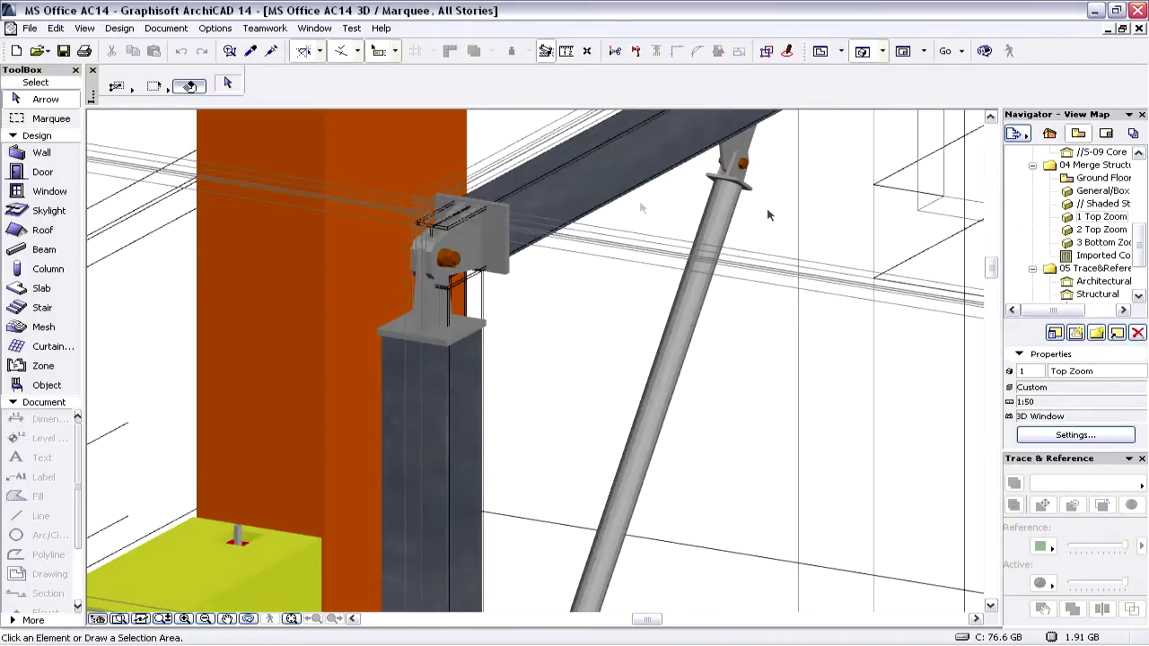
# Step: Examine the merged steel connections and foundation in the zoomed 3D views, including 3 Bottom Zoom
pyautogui.moveTo(548, 197)
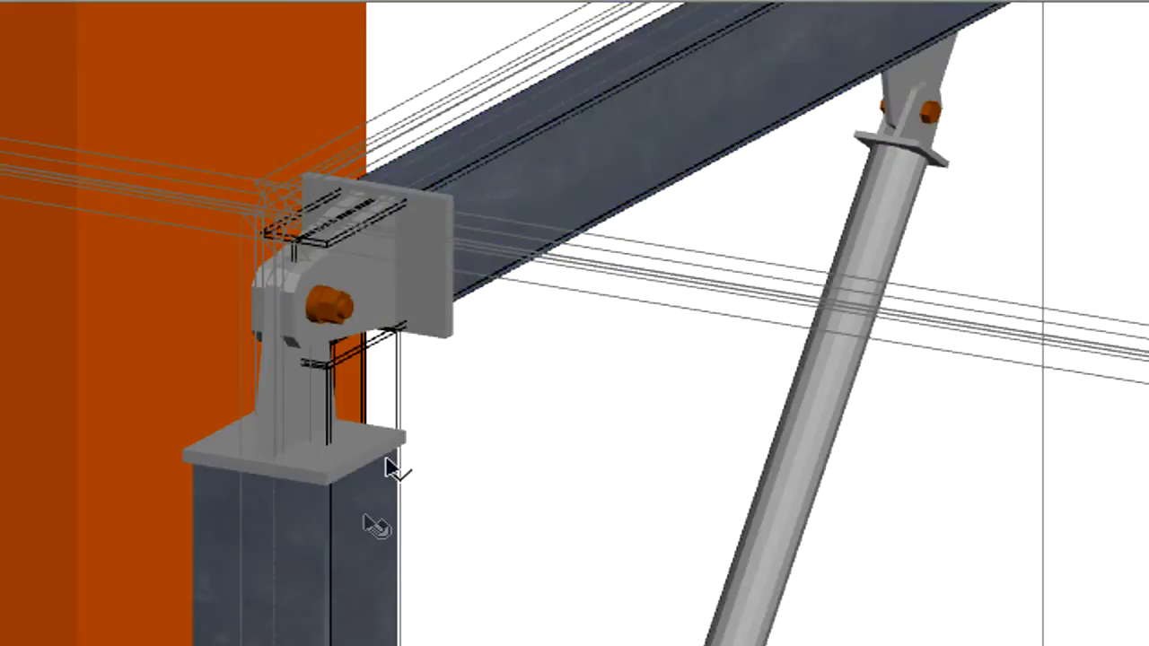
pyautogui.moveTo(368, 550)
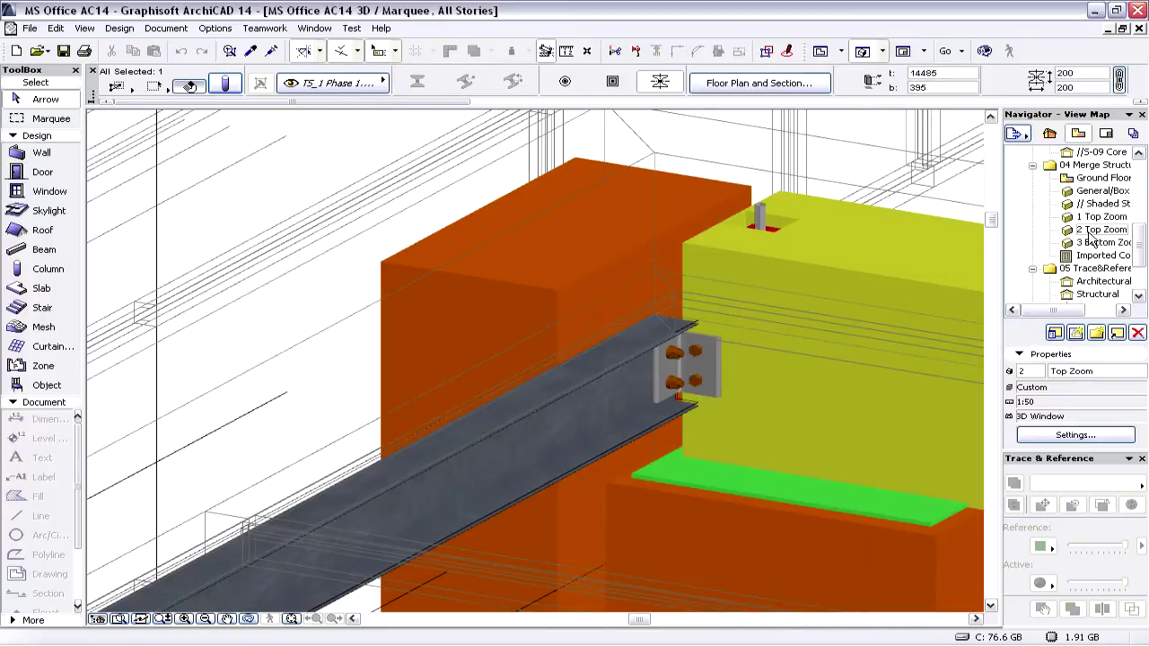
pyautogui.doubleClick(1097, 242)
pyautogui.moveTo(524, 476)
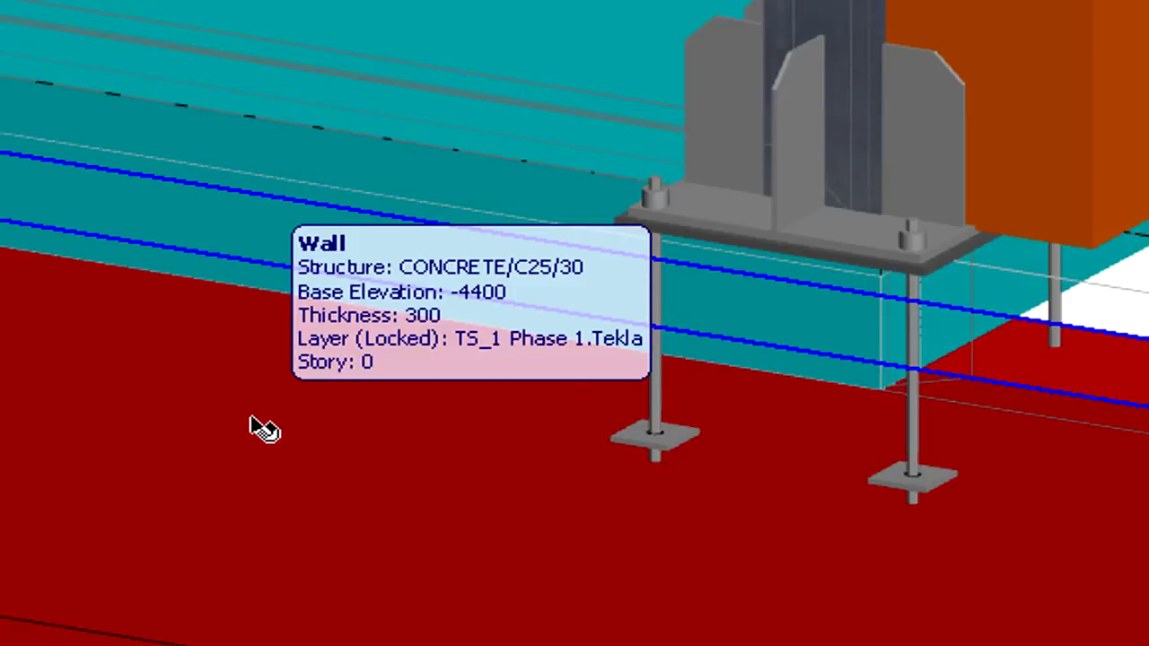
pyautogui.click(251, 418)
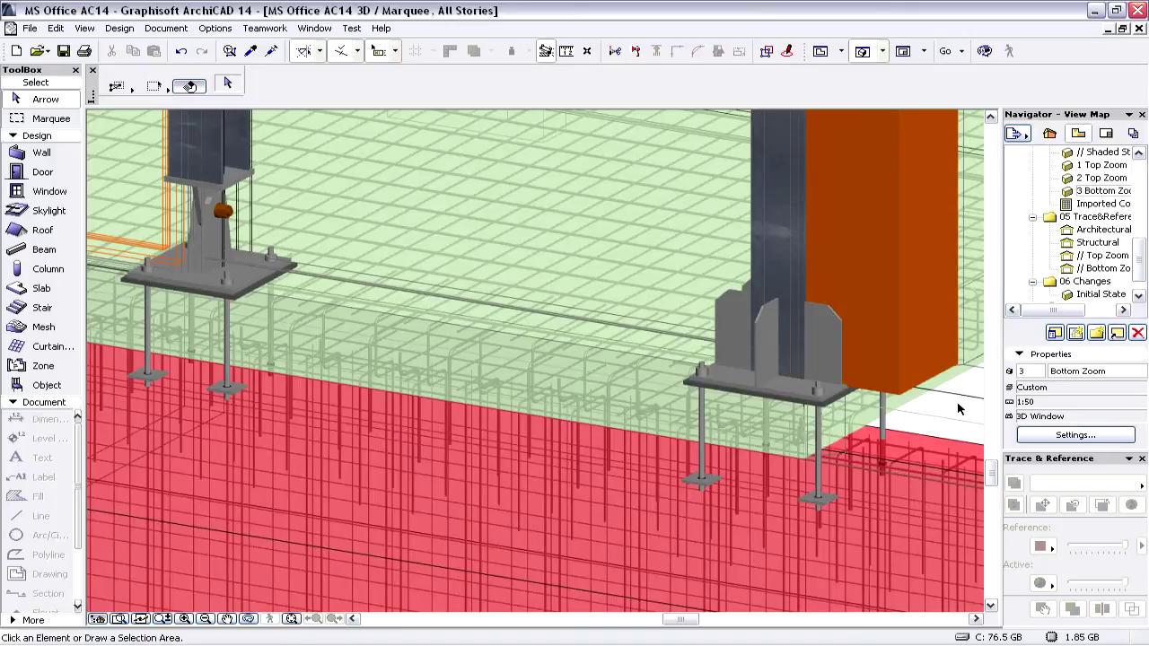
# Step: In the Initial State 3D view, delete the beam and column of the middle steel frame
pyautogui.scroll(3, 907, 427)
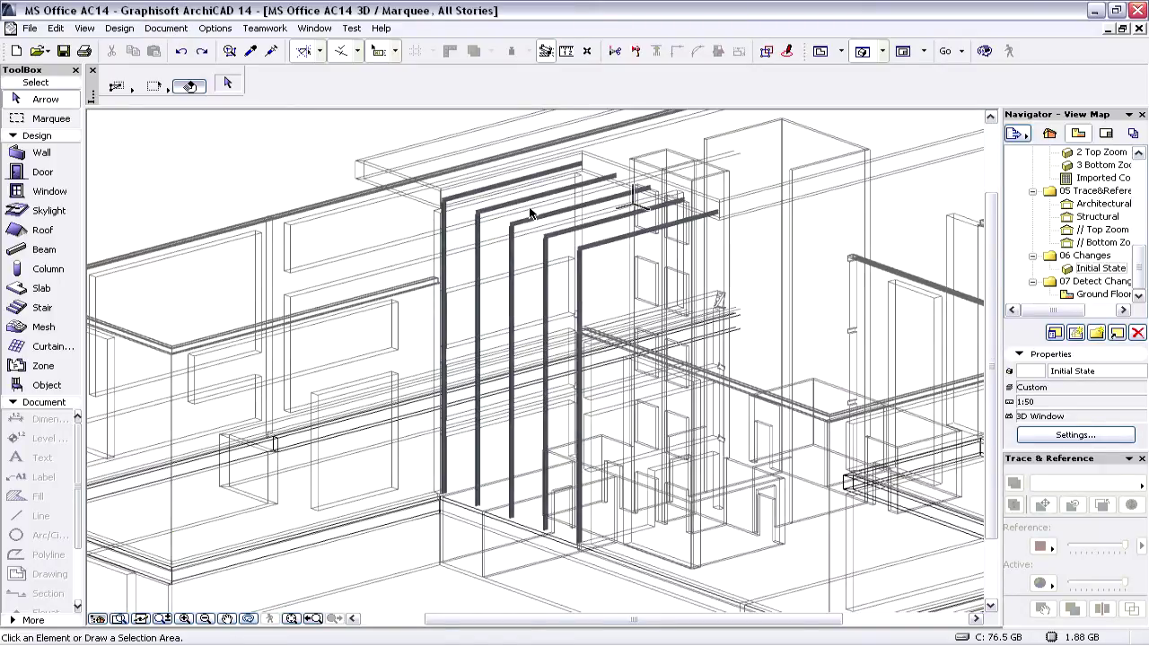
pyautogui.scroll(4, 531, 213)
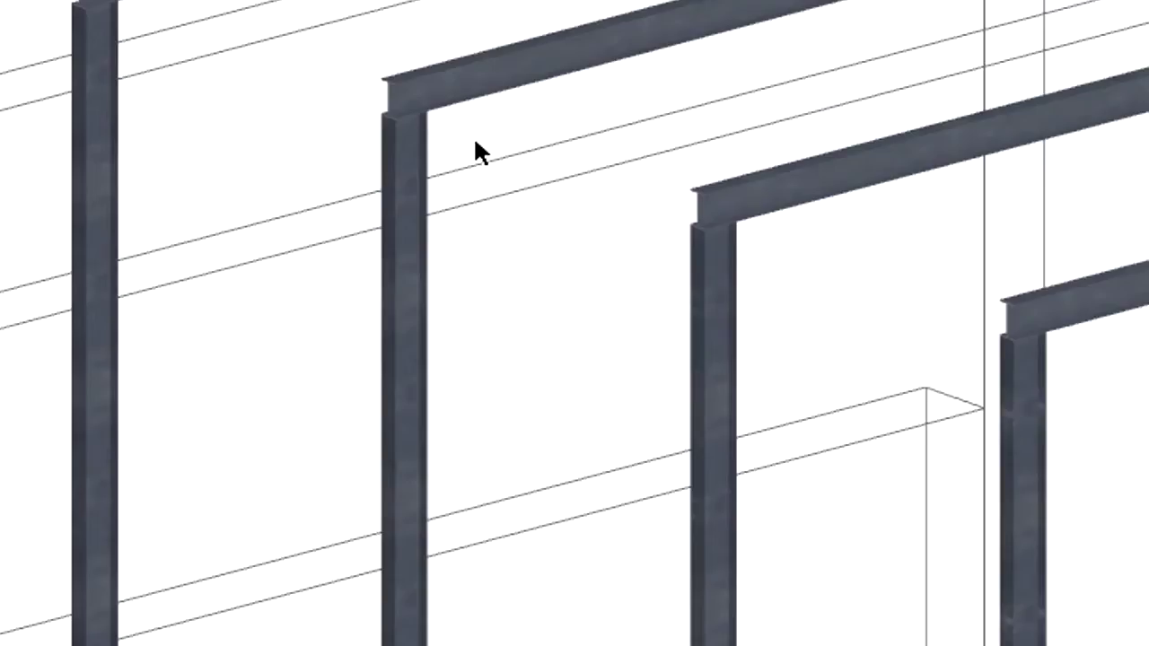
pyautogui.click(415, 251)
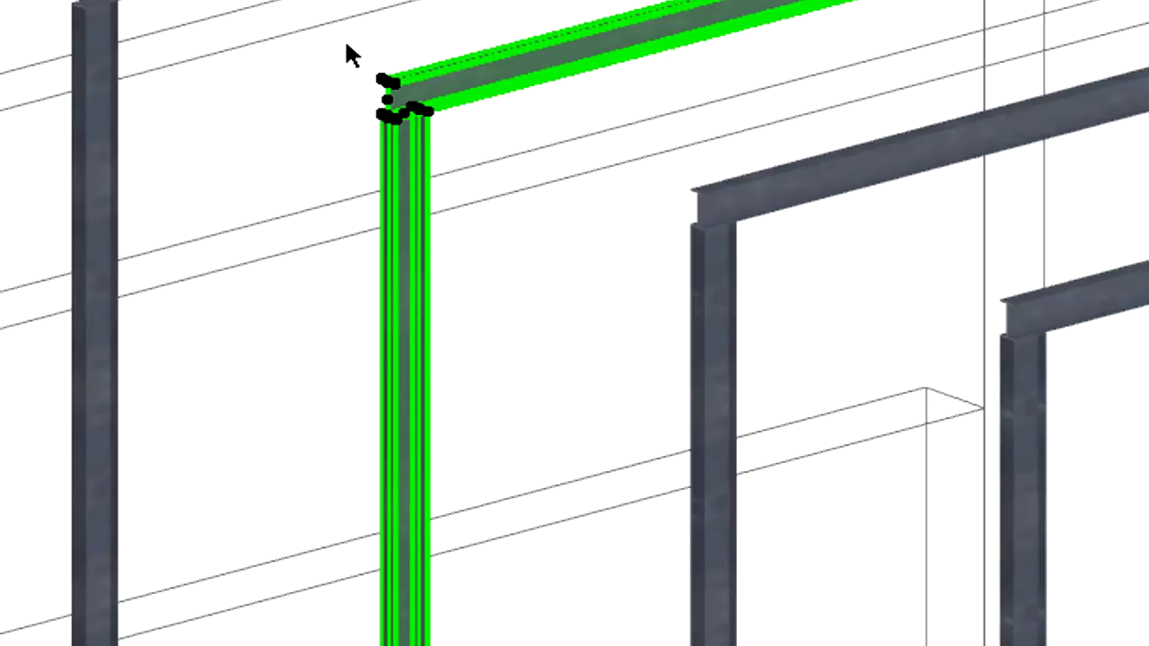
pyautogui.rightClick(346, 43)
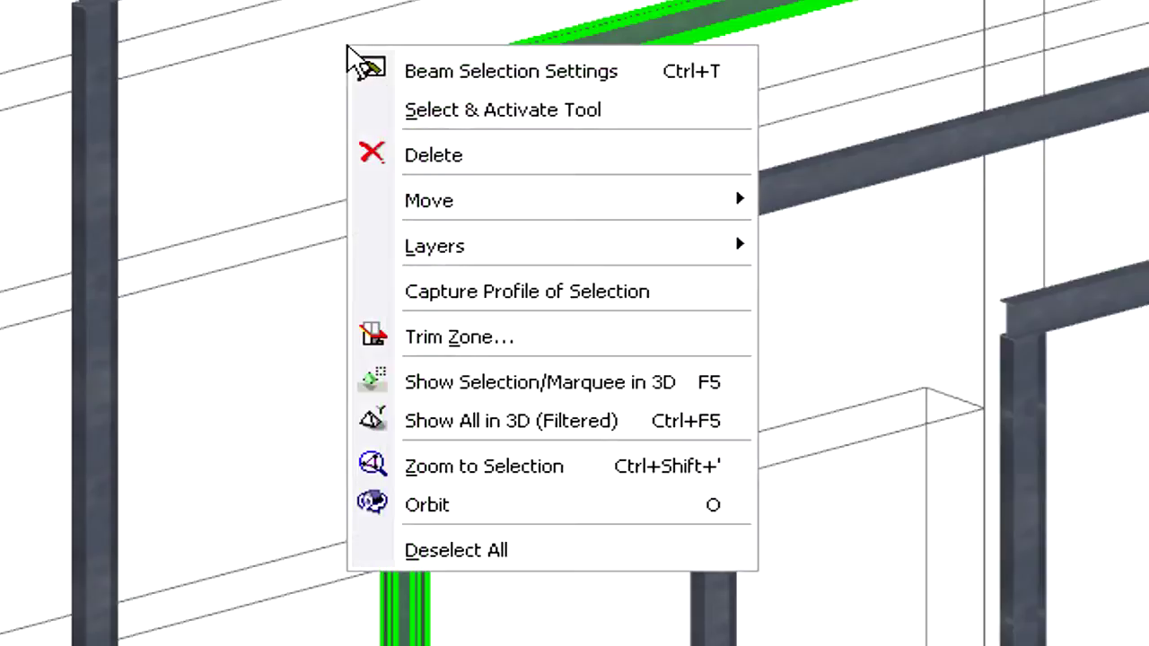
pyautogui.click(395, 162)
# Step: Move the beam and column of the fourth steel frame 1500 toward the deleted frame at an angle of 90°
pyautogui.moveTo(401, 346); pyautogui.dragTo(244, 217)
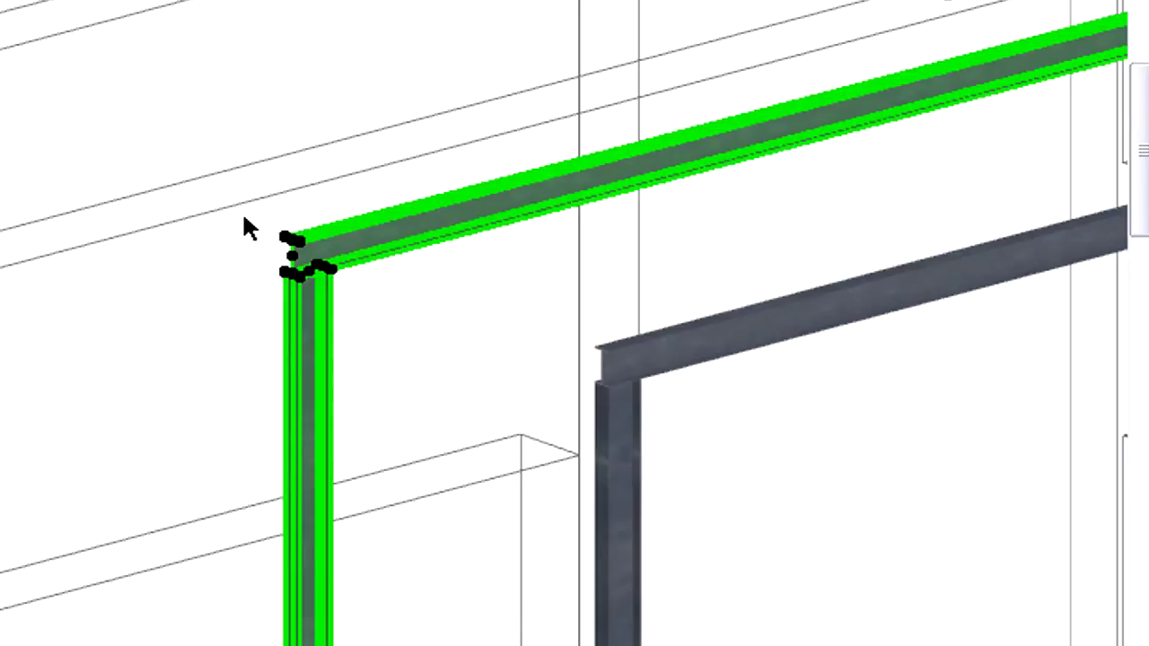
pyautogui.rightClick(244, 220)
pyautogui.moveTo(353, 375)
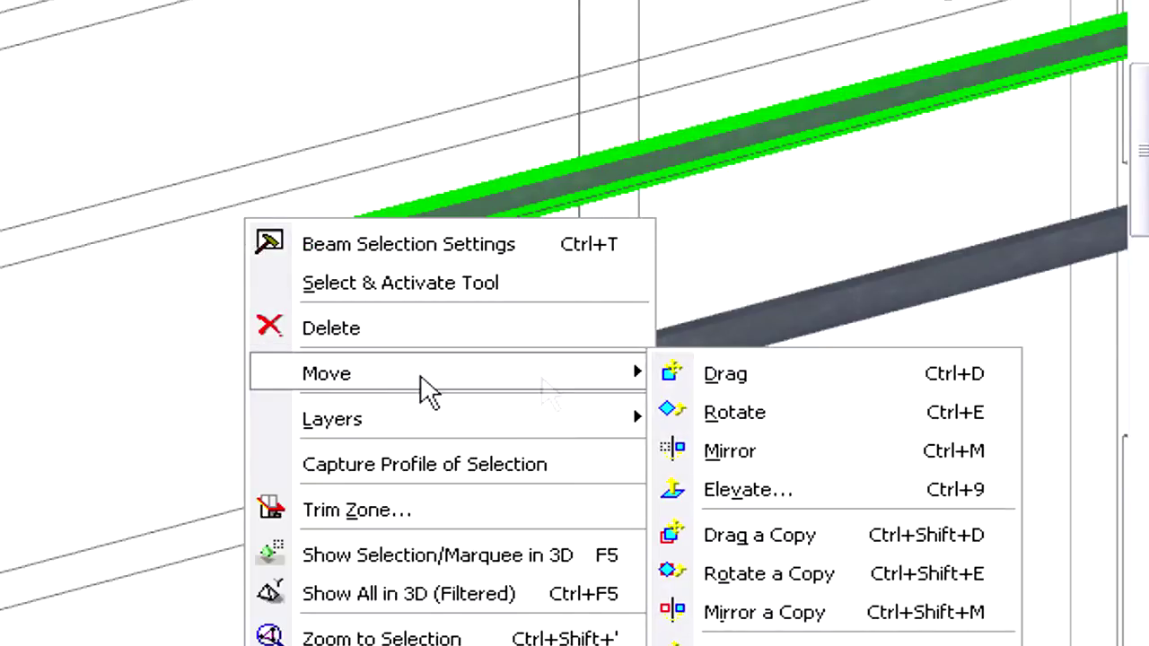
pyautogui.click(728, 375)
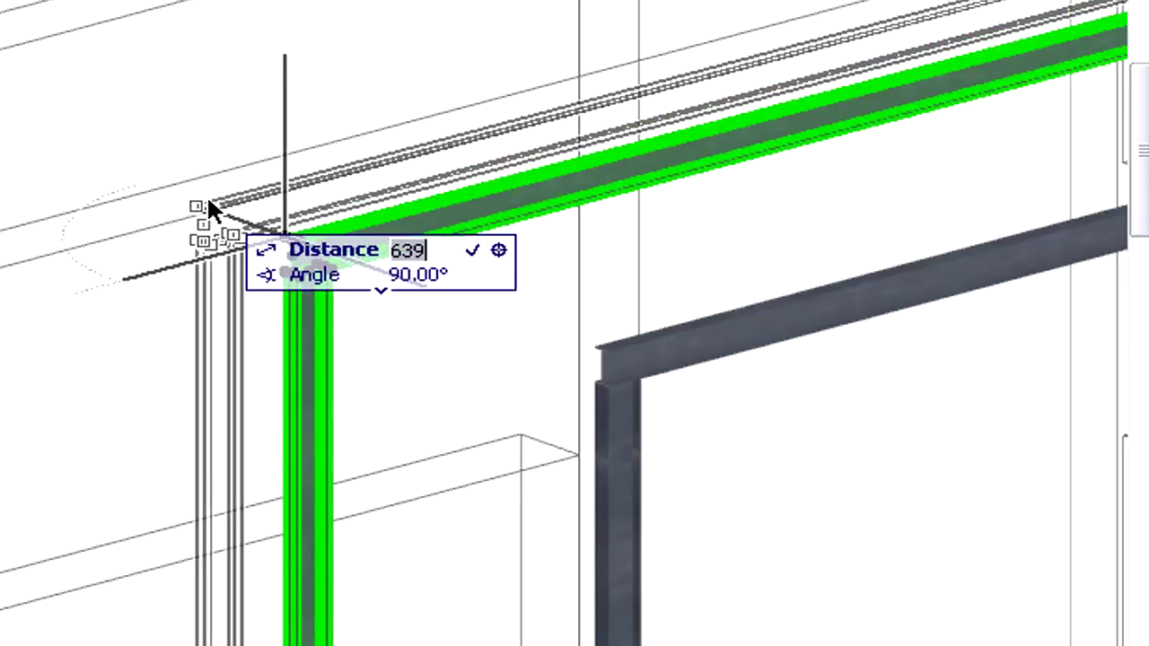
pyautogui.write('1500')
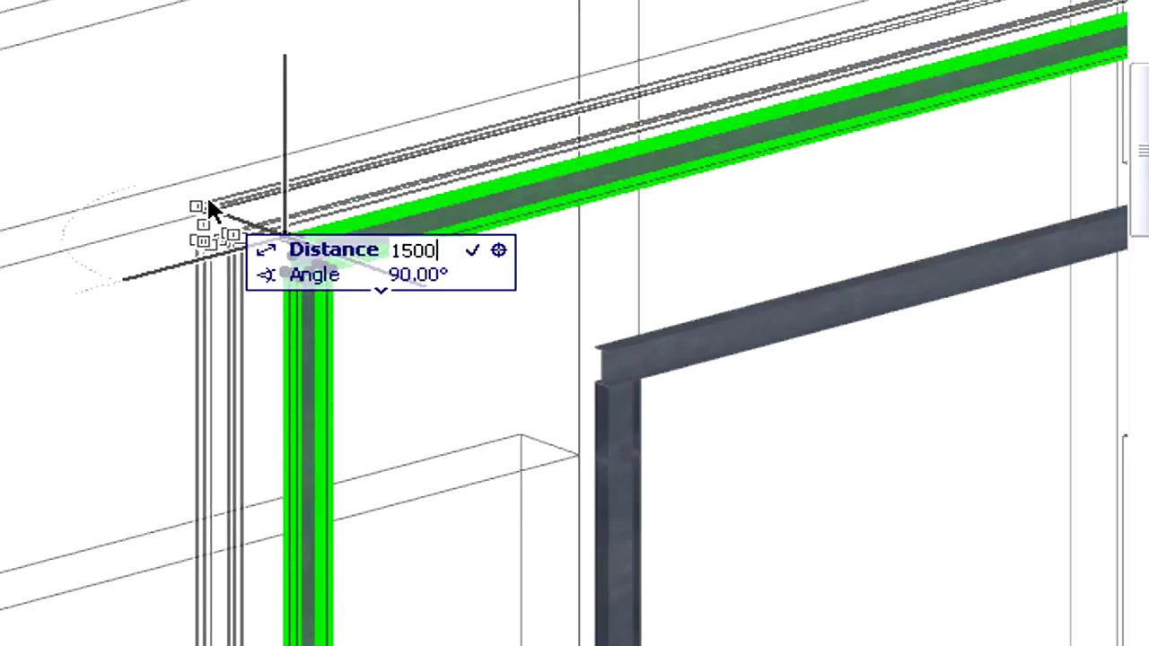
pyautogui.press('Return')
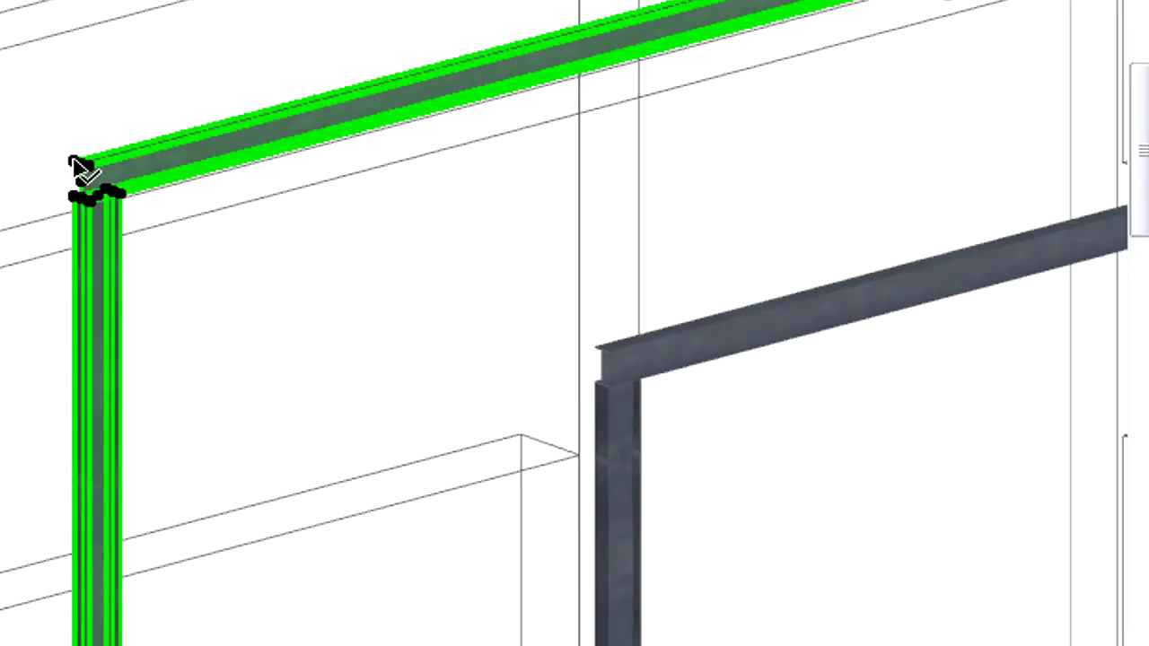
pyautogui.press('Escape')
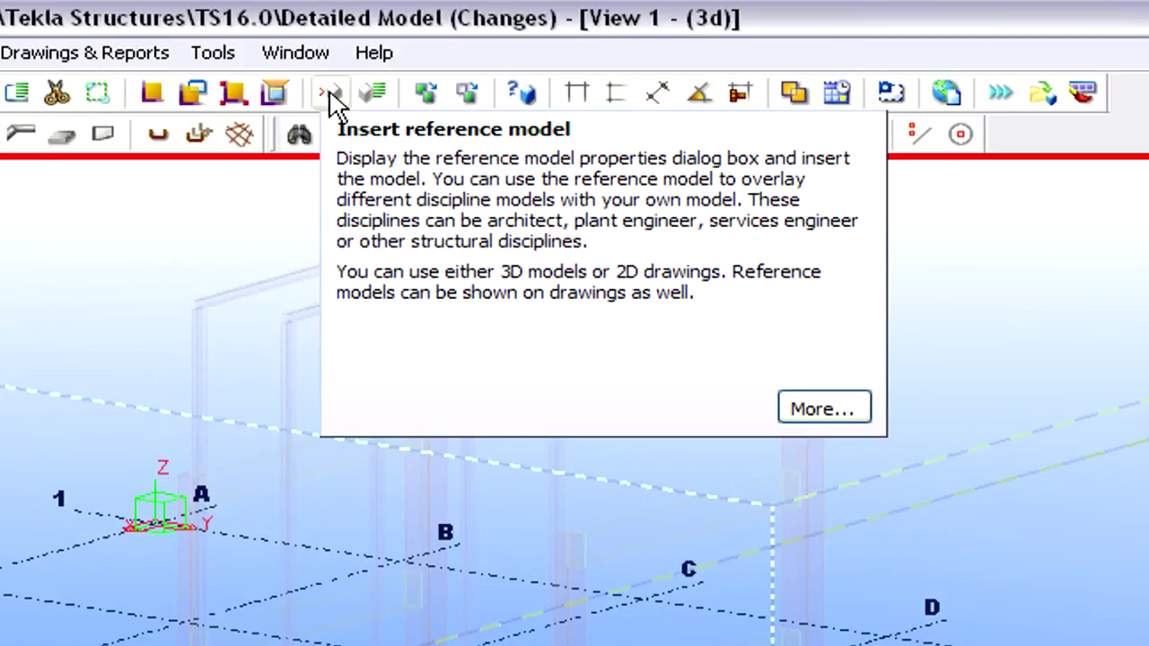
# Step: Switch to Tekla Structures, open the reference model properties, and display the old file, followed by only the deleted elements
pyautogui.click(334, 94)
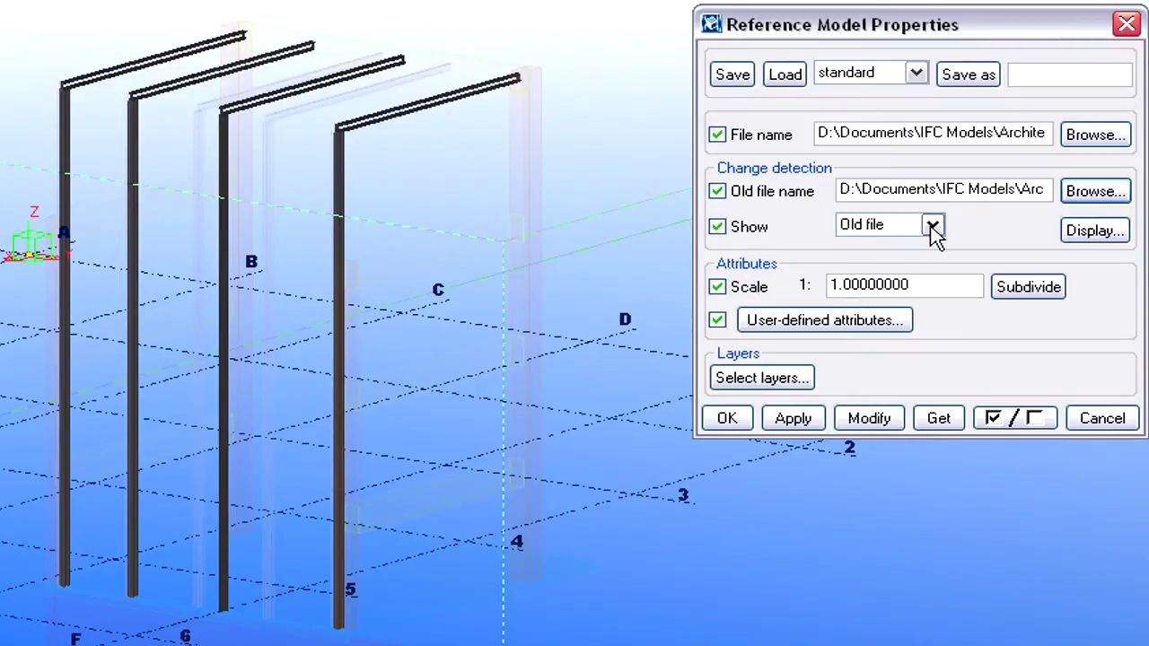
pyautogui.click(1097, 231)
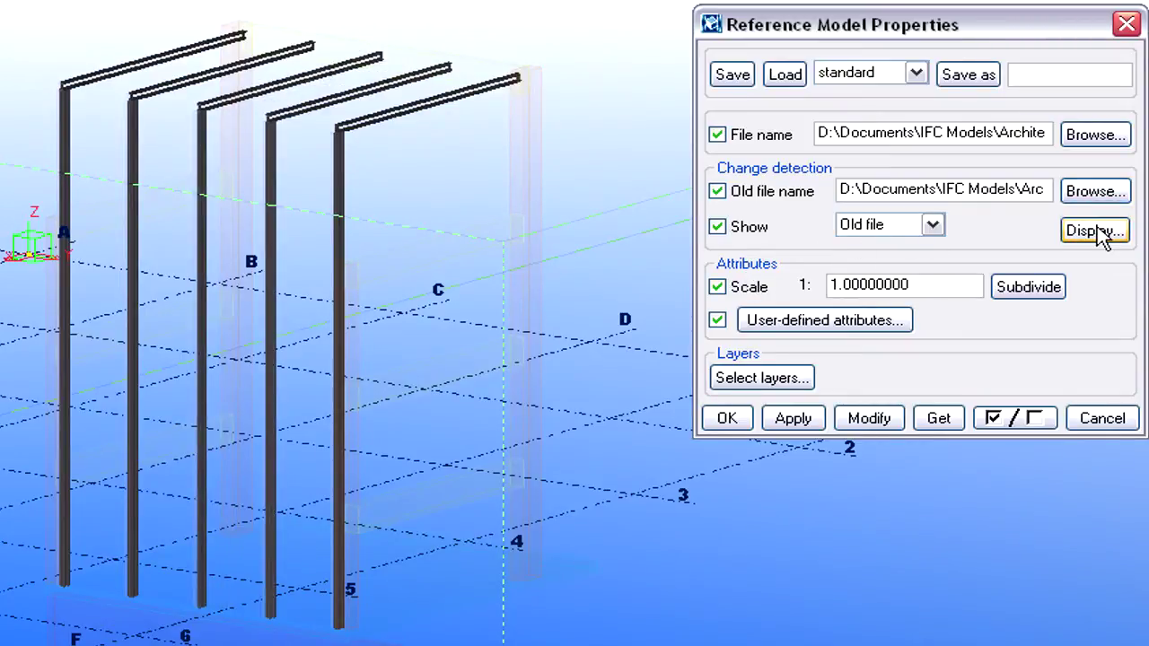
pyautogui.click(933, 224)
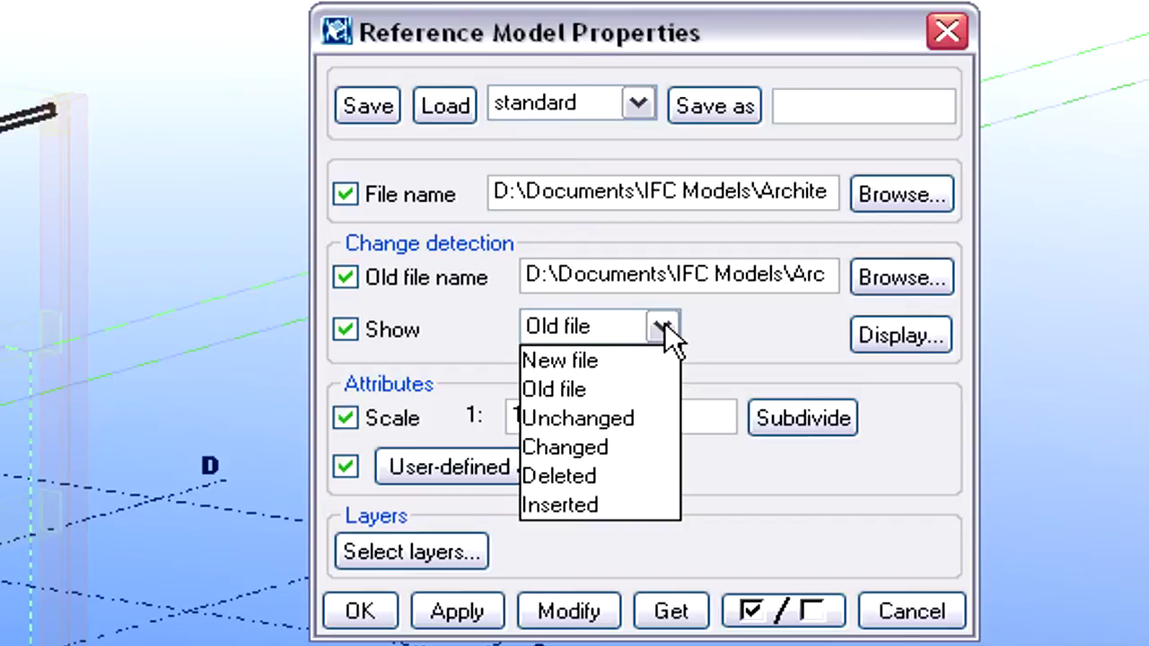
pyautogui.click(655, 463)
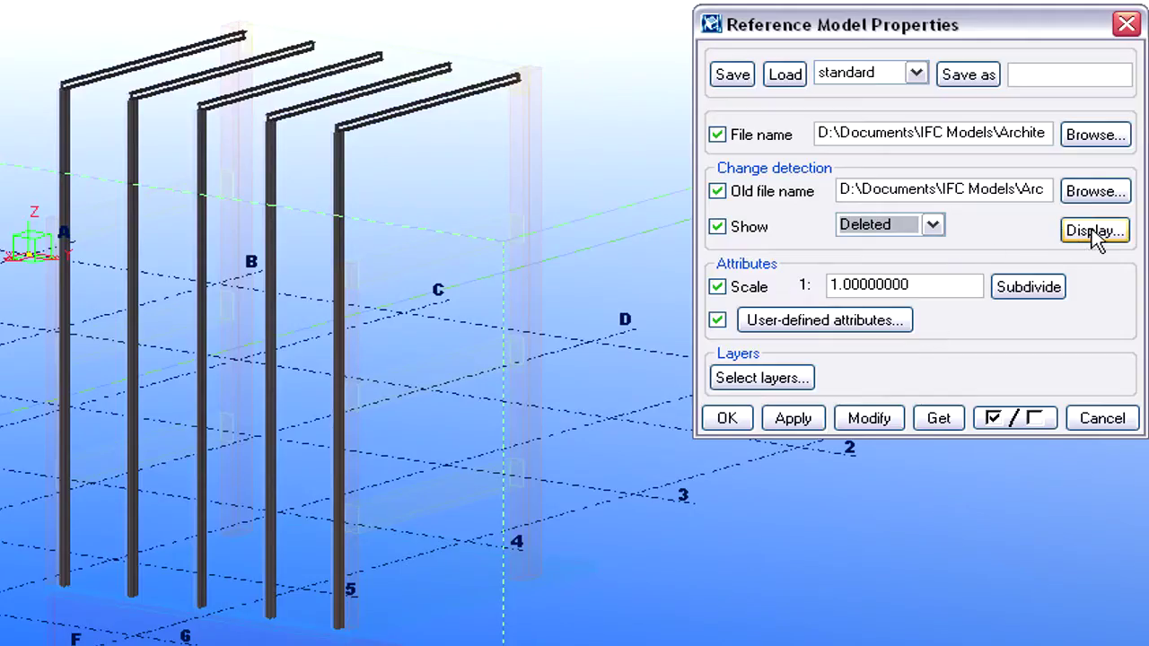
pyautogui.click(1094, 232)
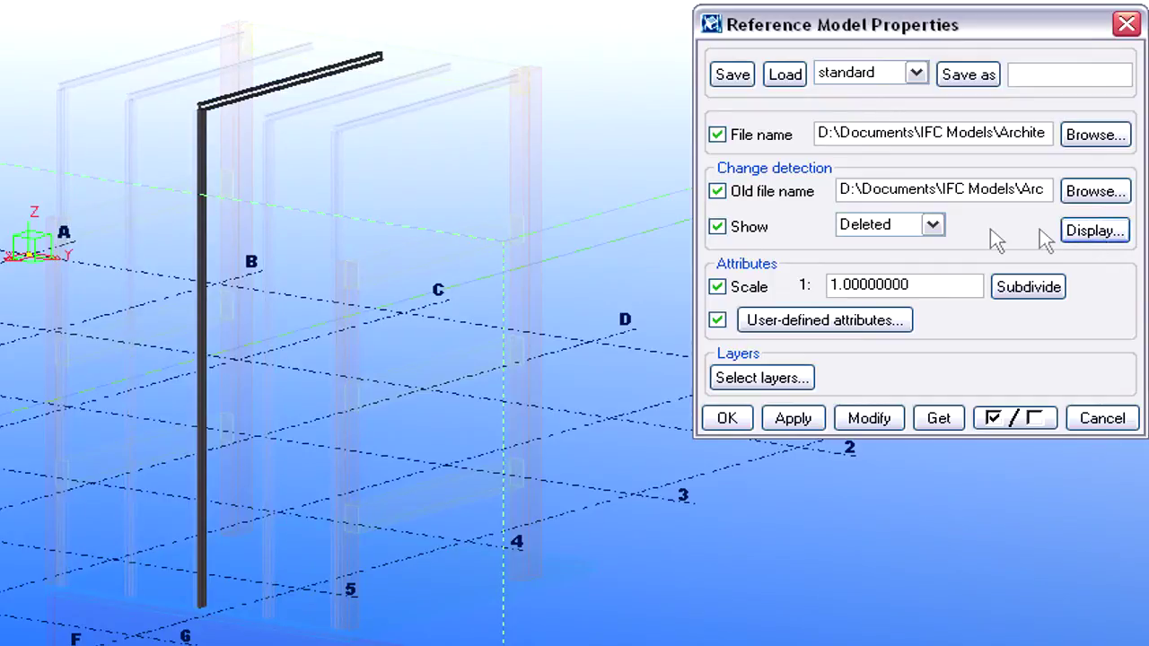
# Step: Display only the changed elements of the reference model
pyautogui.click(933, 226)
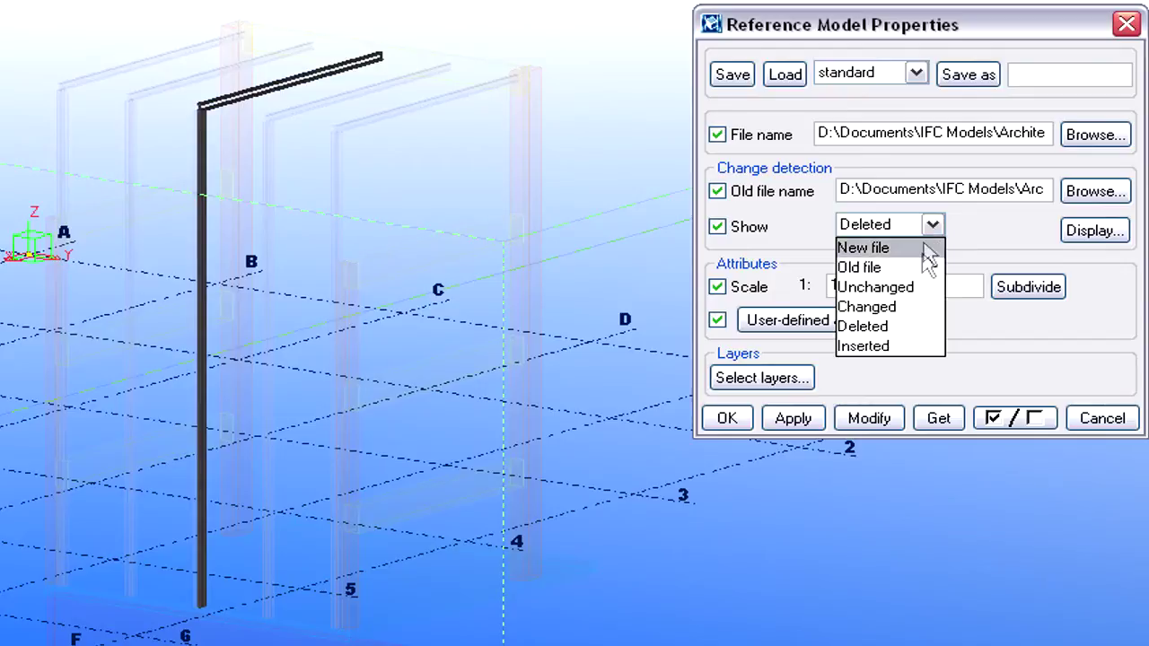
pyautogui.click(923, 309)
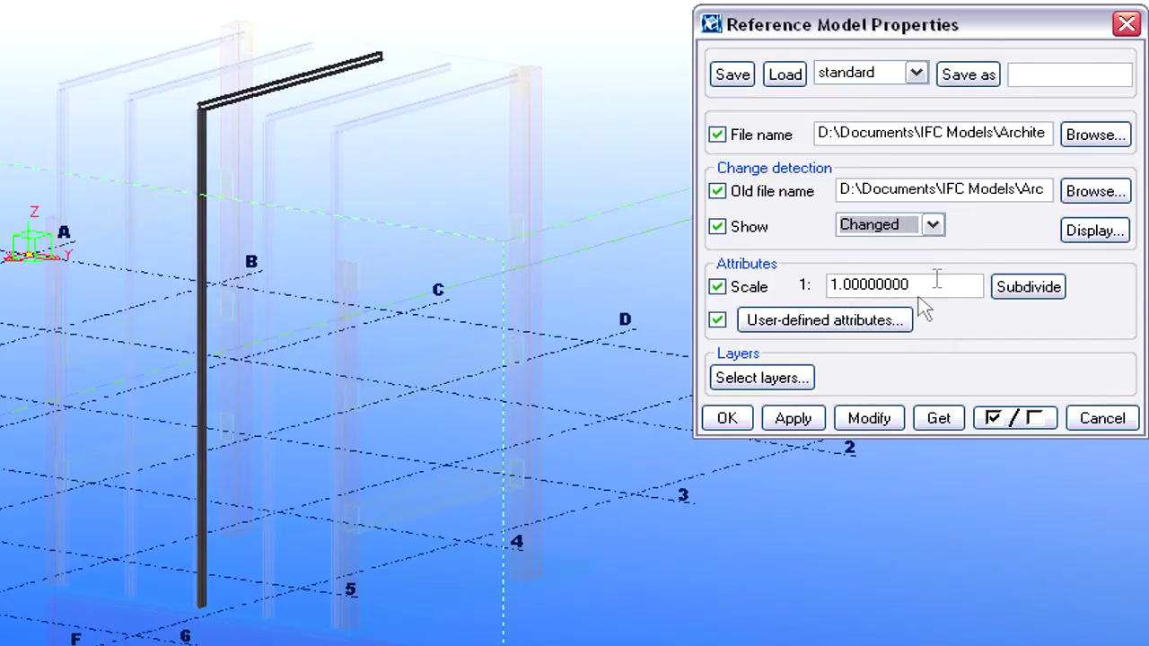
pyautogui.click(1088, 231)
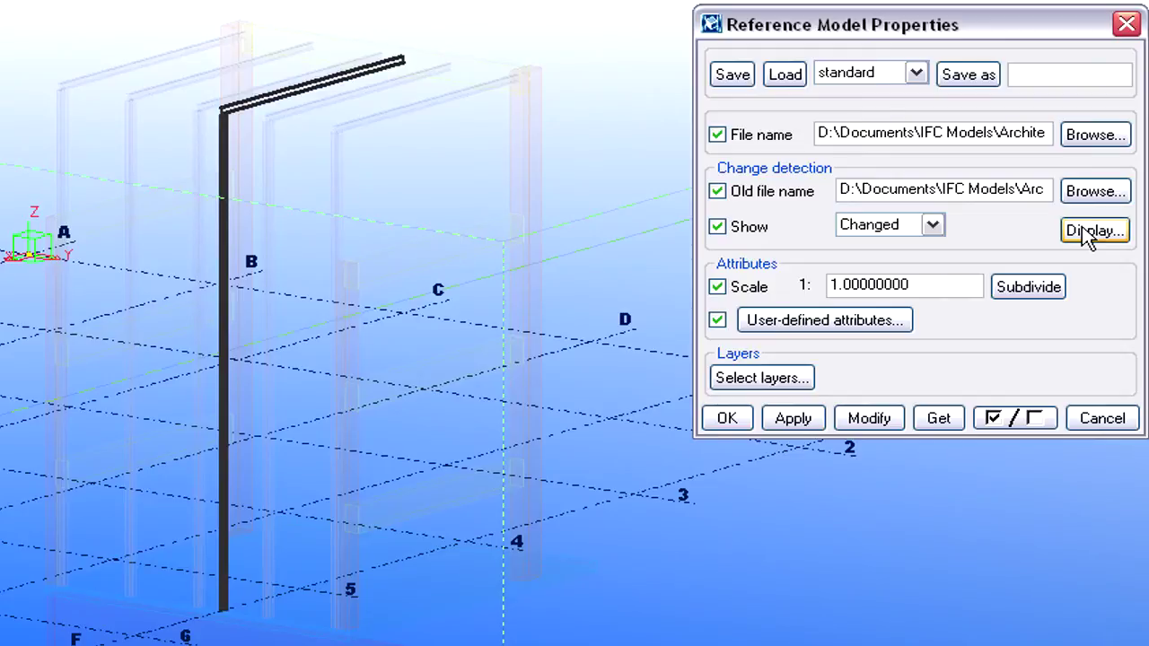
# Step: Set the reference model's change detection to show the new file and display it
pyautogui.click(933, 227)
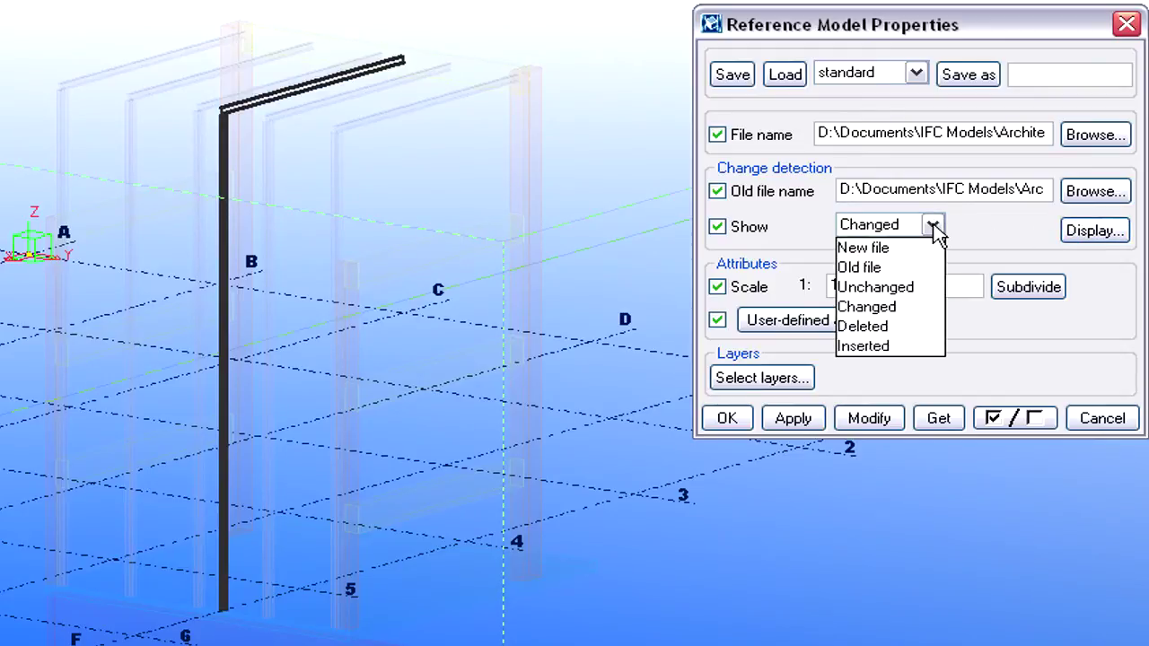
pyautogui.click(937, 247)
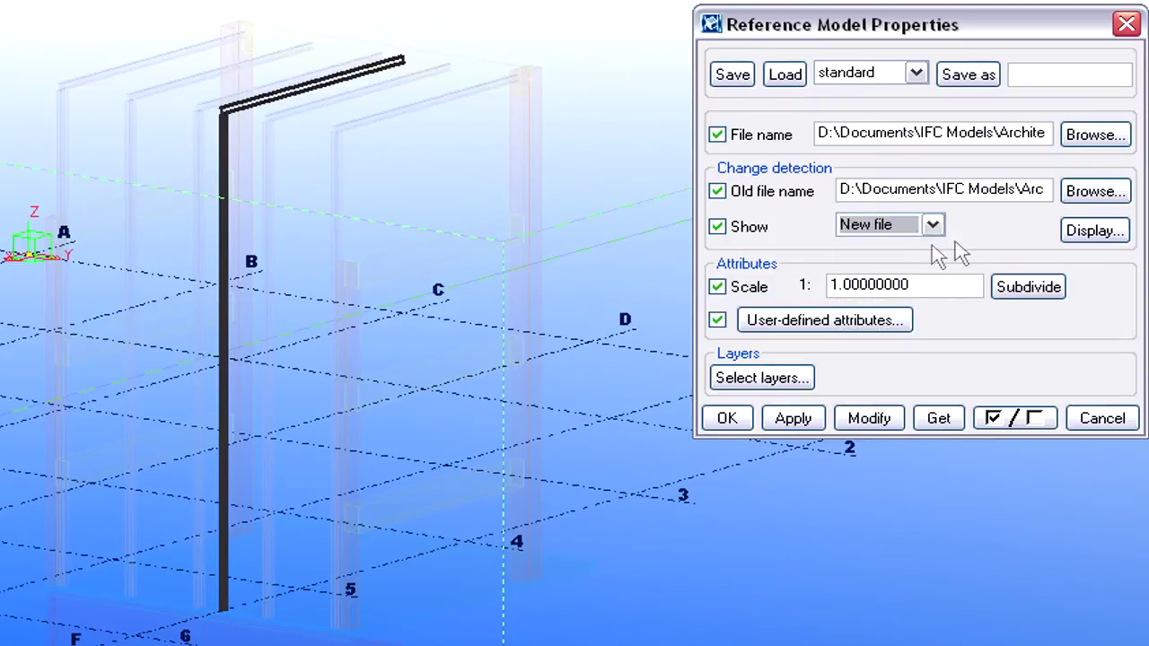
pyautogui.click(1095, 232)
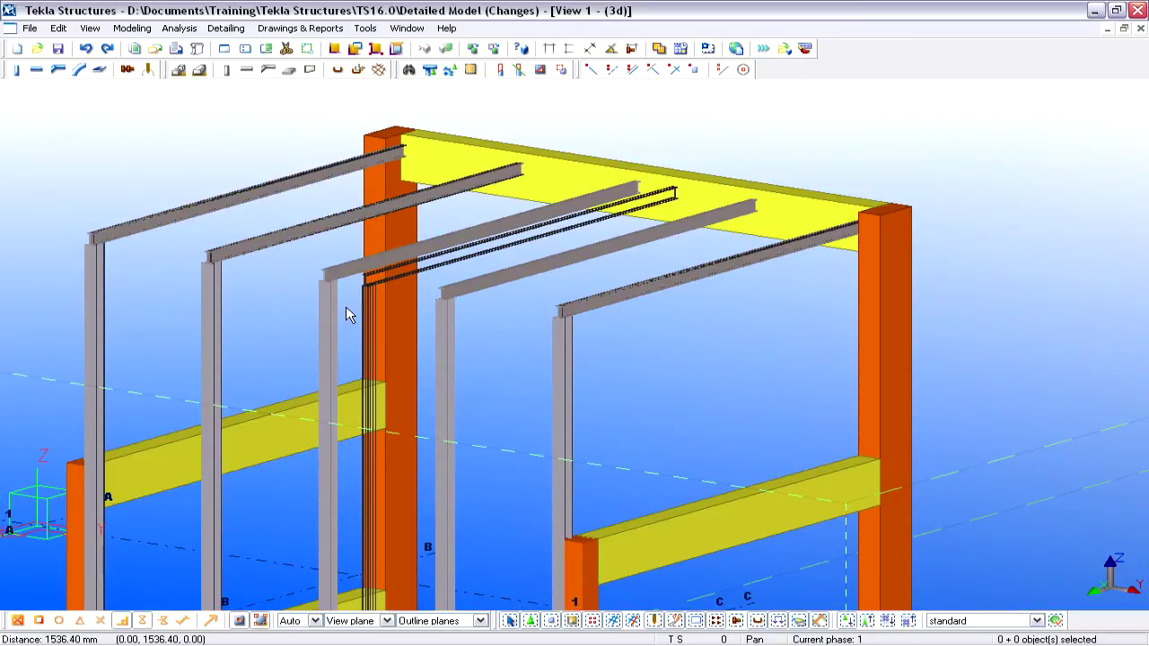
# Step: Delete the Tekla beam and column of the middle frame that the architect removed
pyautogui.rightClick(312, 291)
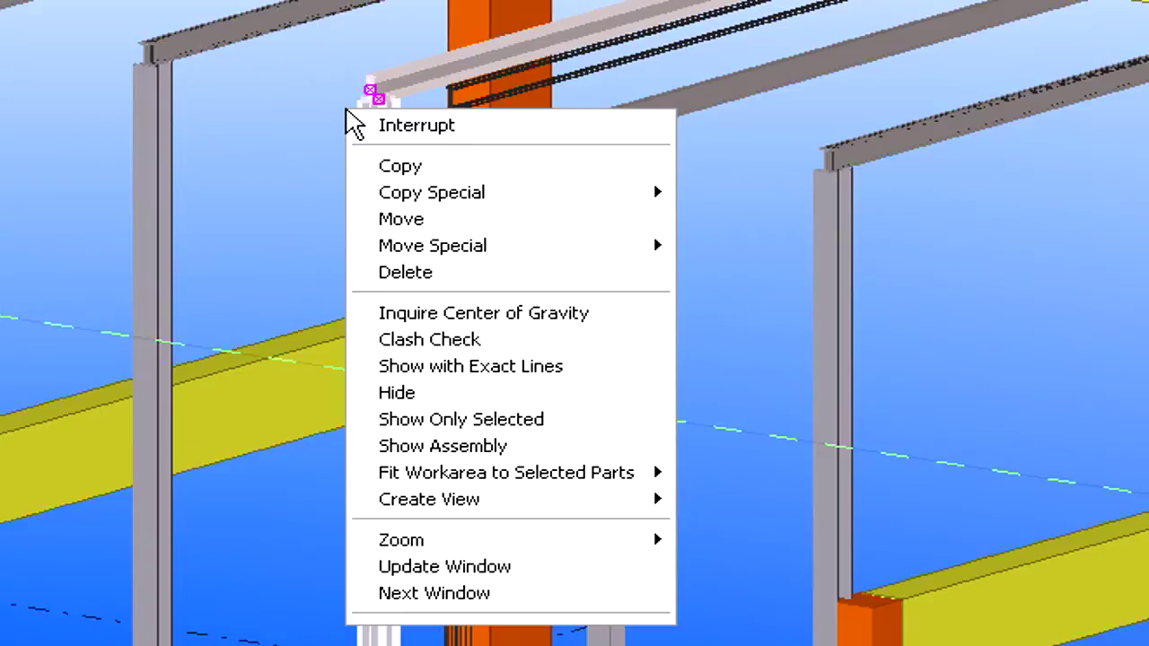
pyautogui.click(377, 272)
# Step: Move the Tekla beam and column beside the black reference outline linearly by dY -1500, with dX and dZ at 0
pyautogui.click(595, 144)
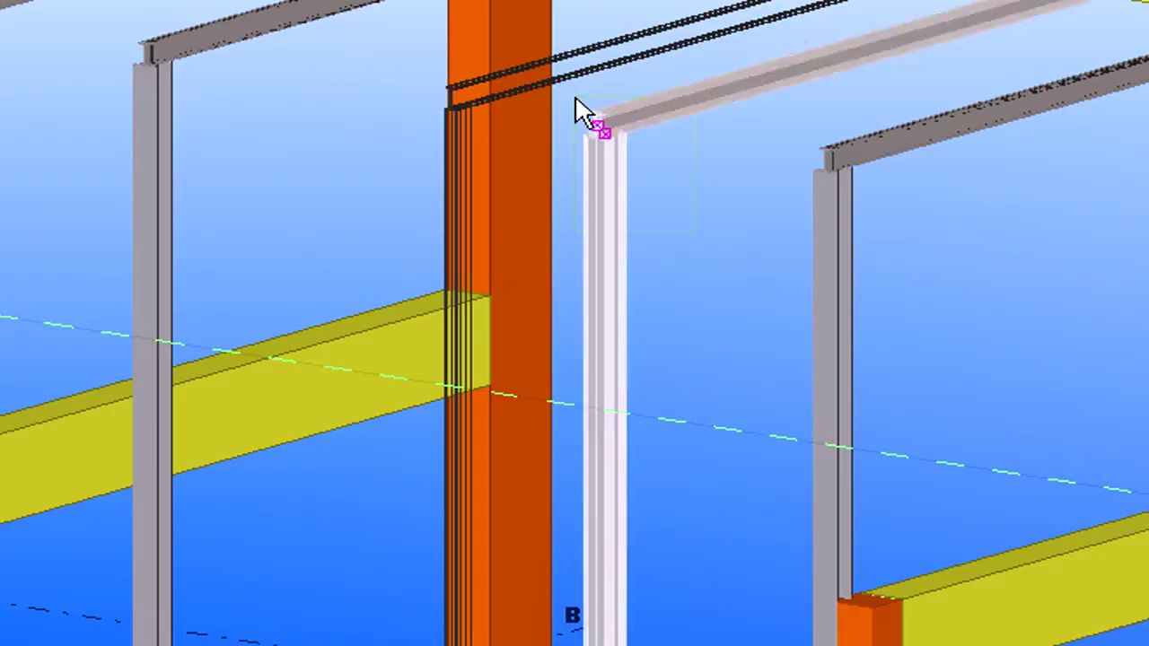
pyautogui.rightClick(613, 114)
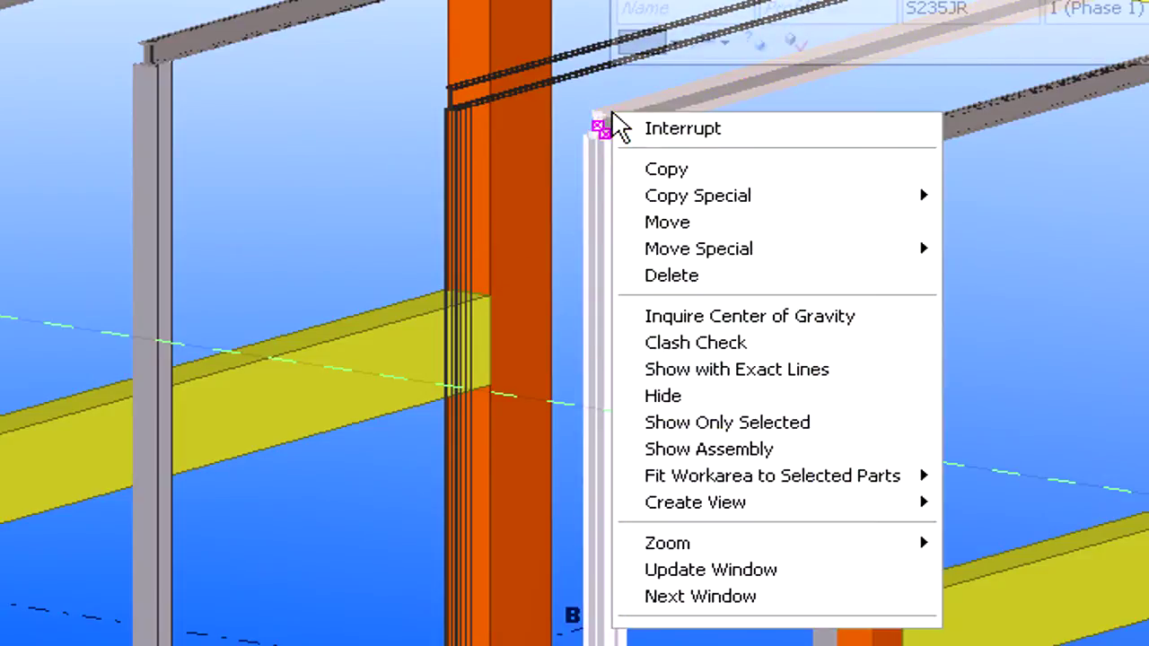
pyautogui.moveTo(768, 254)
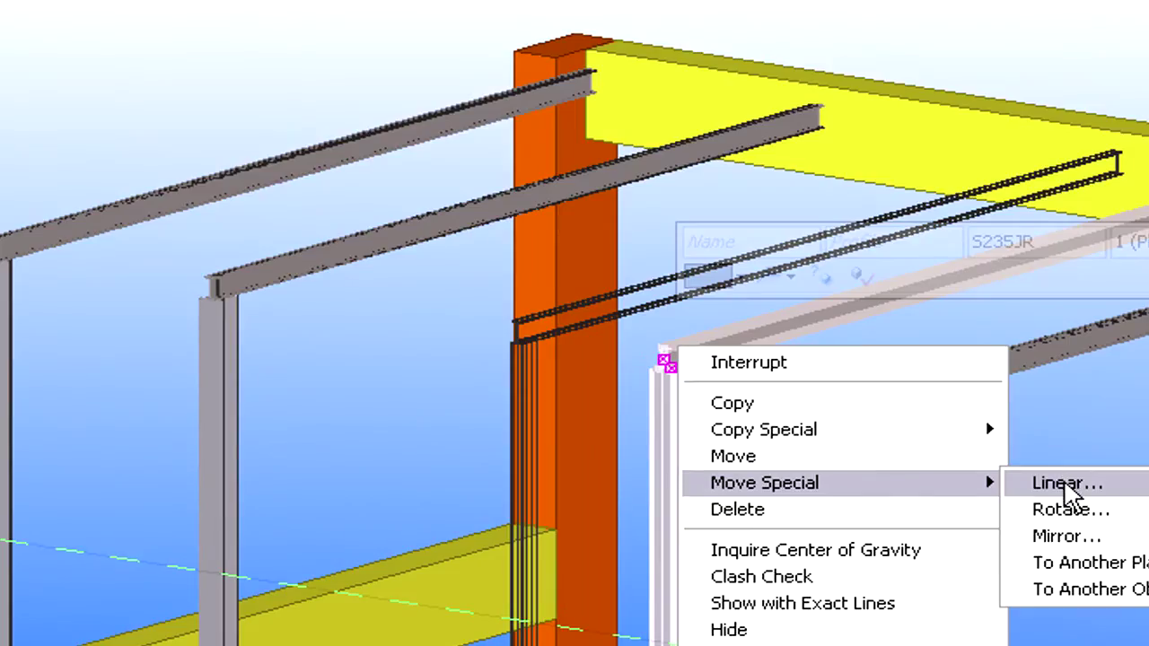
pyautogui.click(996, 250)
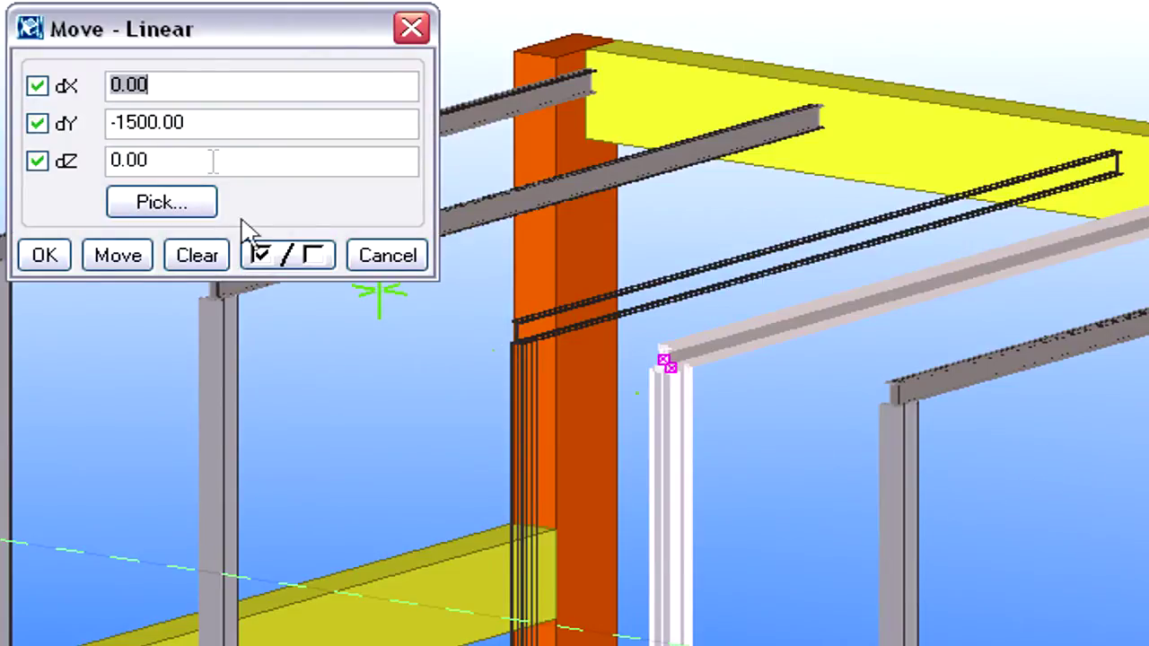
pyautogui.moveTo(205, 123); pyautogui.dragTo(99, 123)
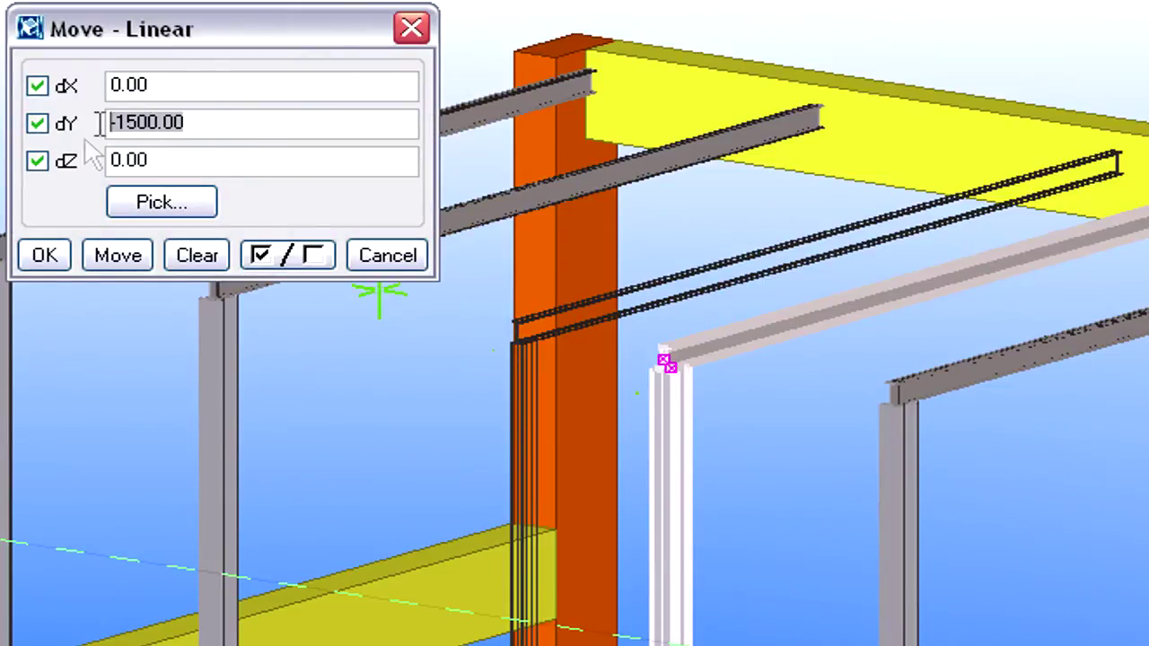
pyautogui.click(104, 263)
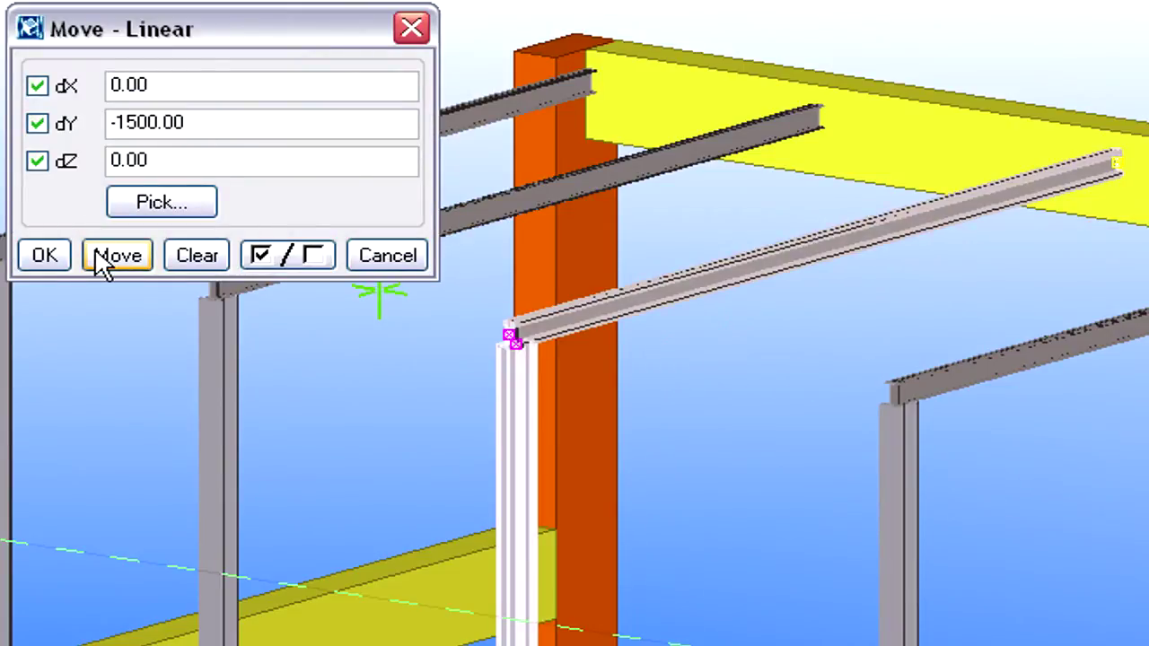
pyautogui.click(409, 29)
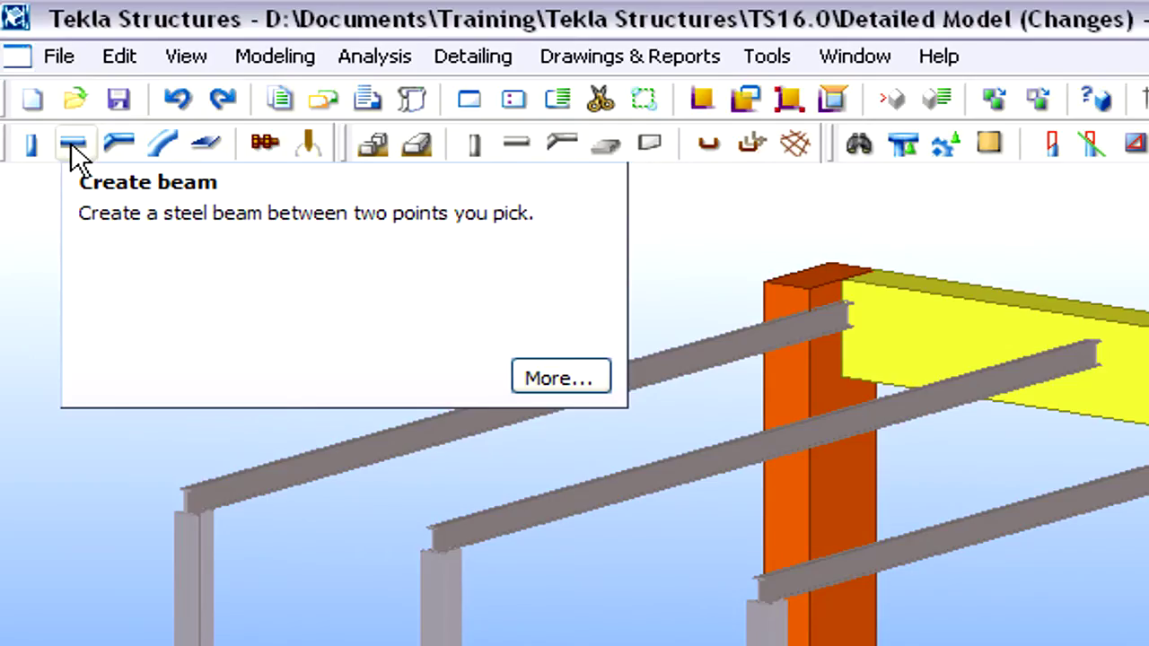
# Step: Create an HEA600 steel beam across the front ends of the frames, from the first frame to the last
pyautogui.doubleClick(72, 146)
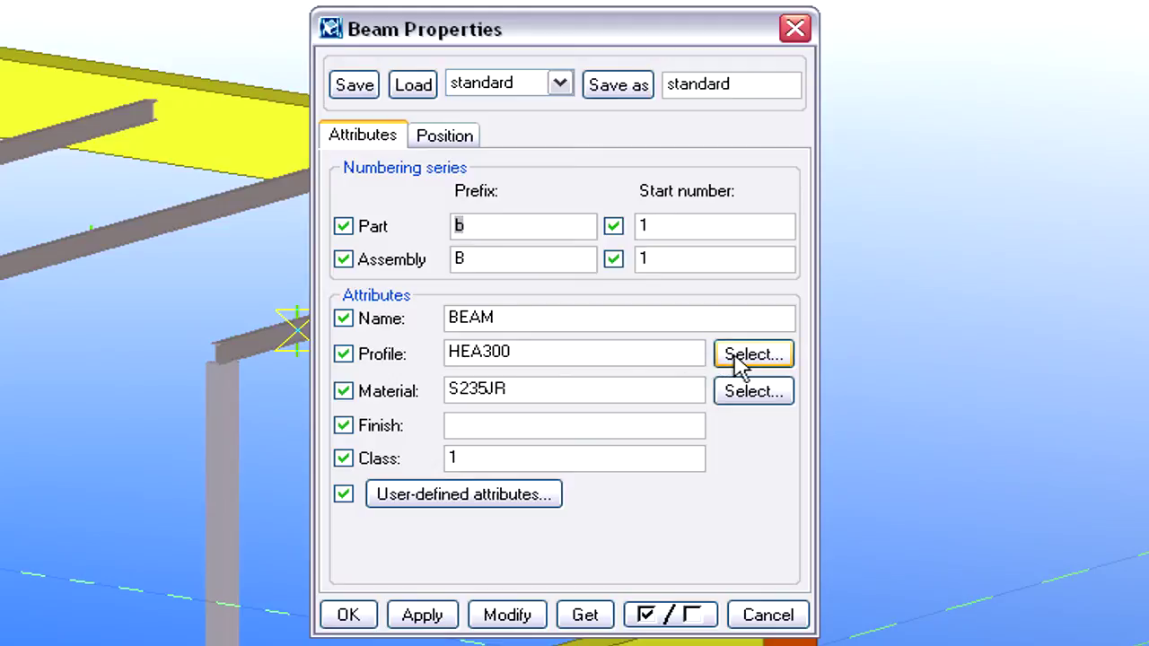
pyautogui.click(734, 354)
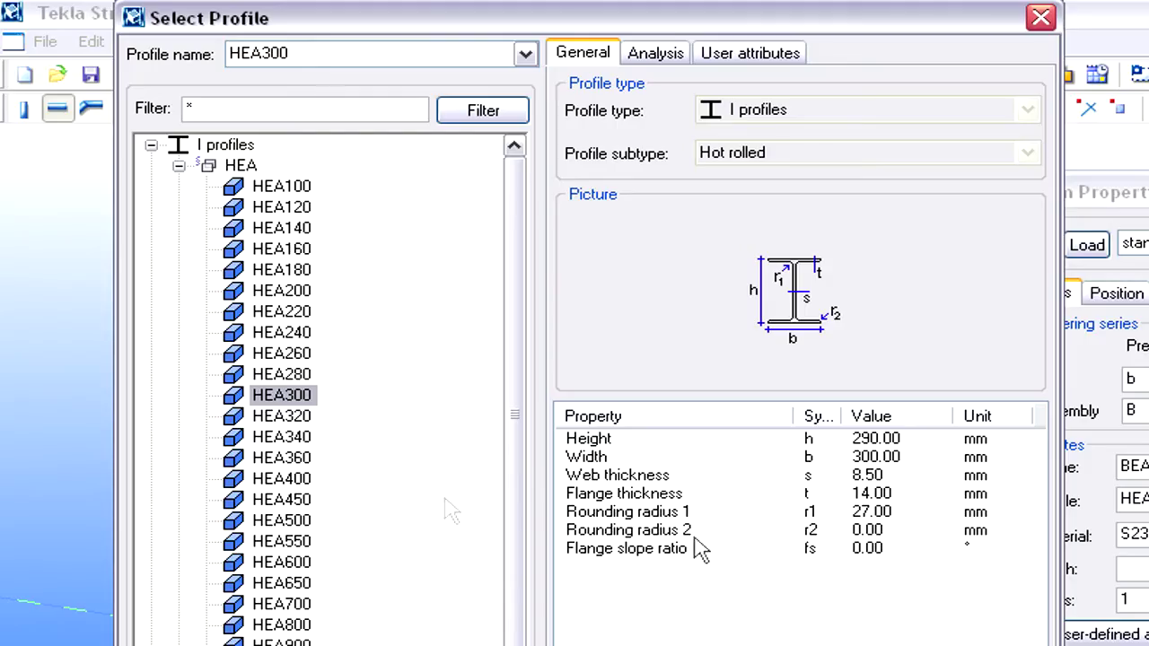
pyautogui.click(283, 565)
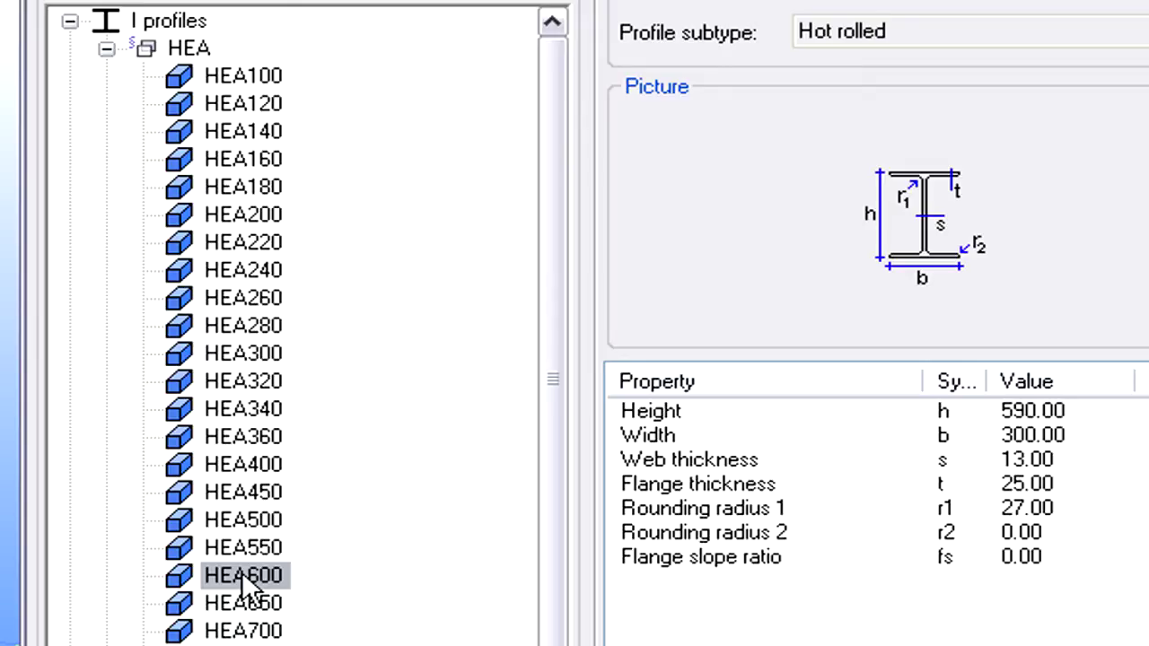
pyautogui.click(847, 497)
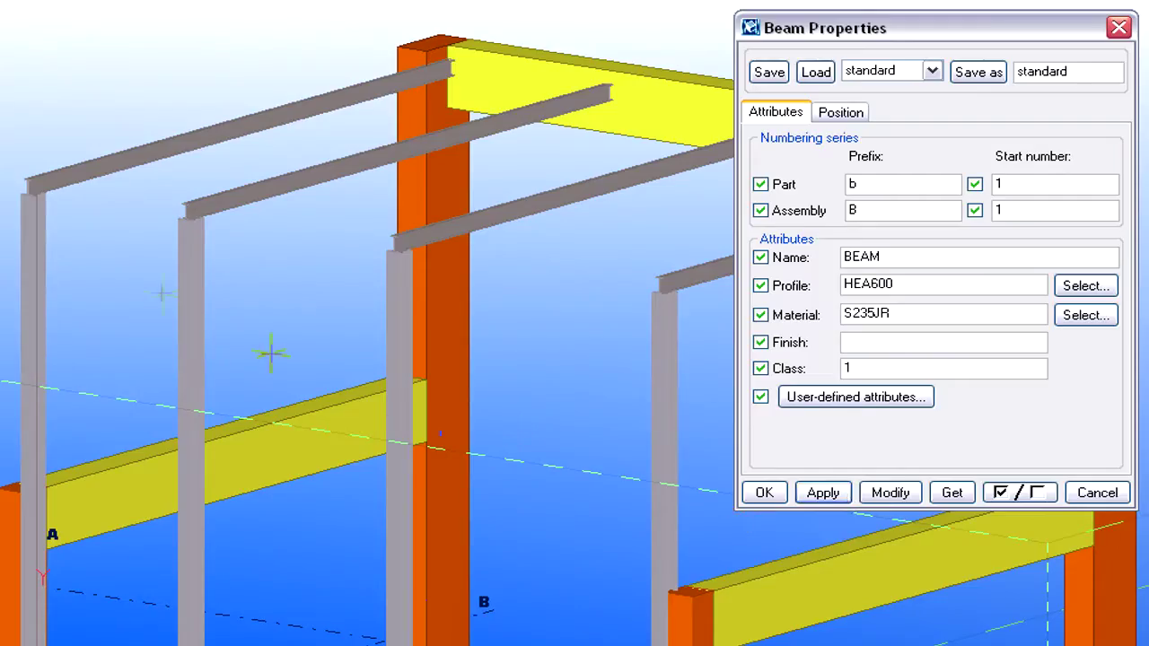
pyautogui.click(25, 177)
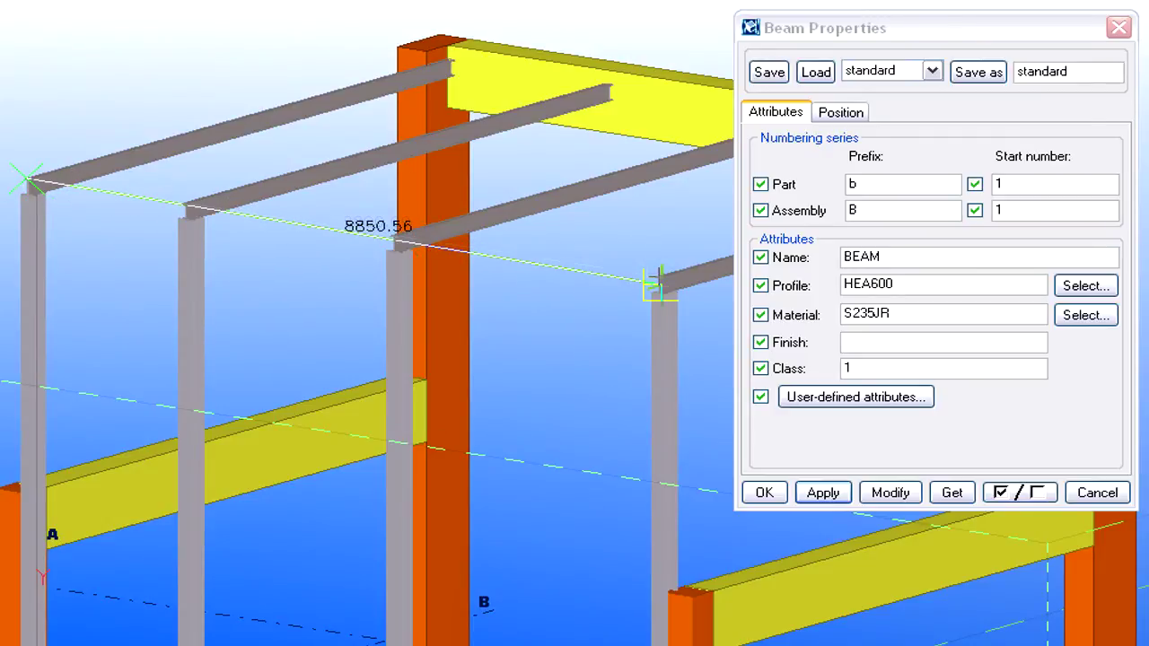
pyautogui.click(656, 274)
pyautogui.click(1119, 27)
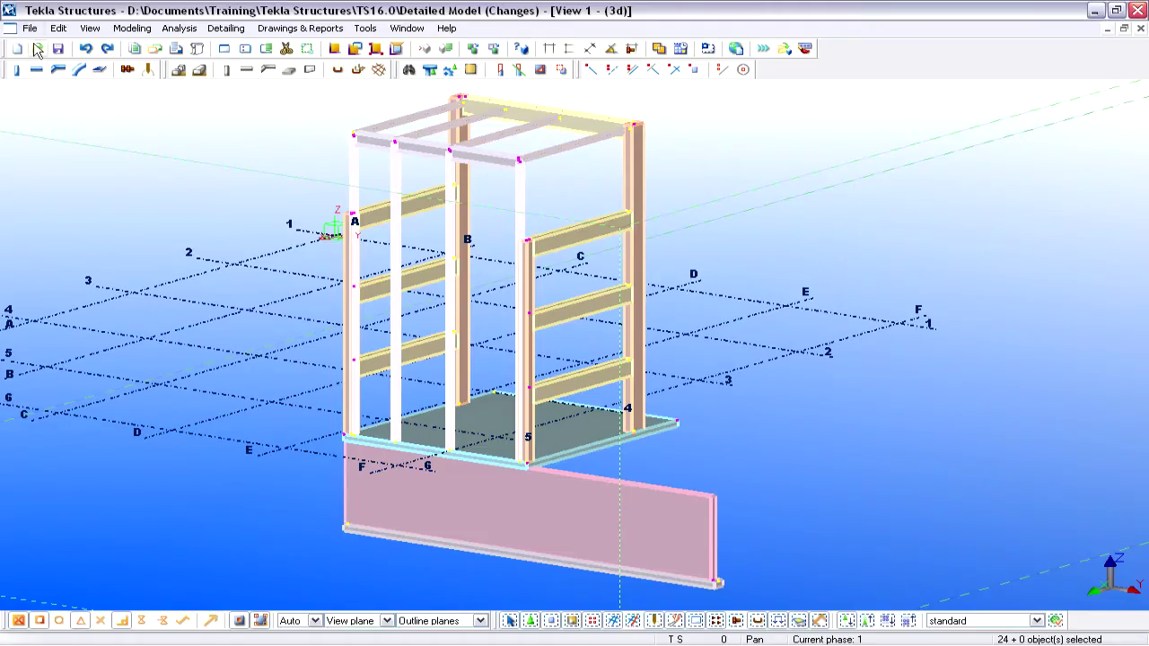
# Step: Export the selected model objects to an IFC2X3 file of the Coordination view type, excluding assemblies, bolts and reinforcing bars
pyautogui.click(27, 30)
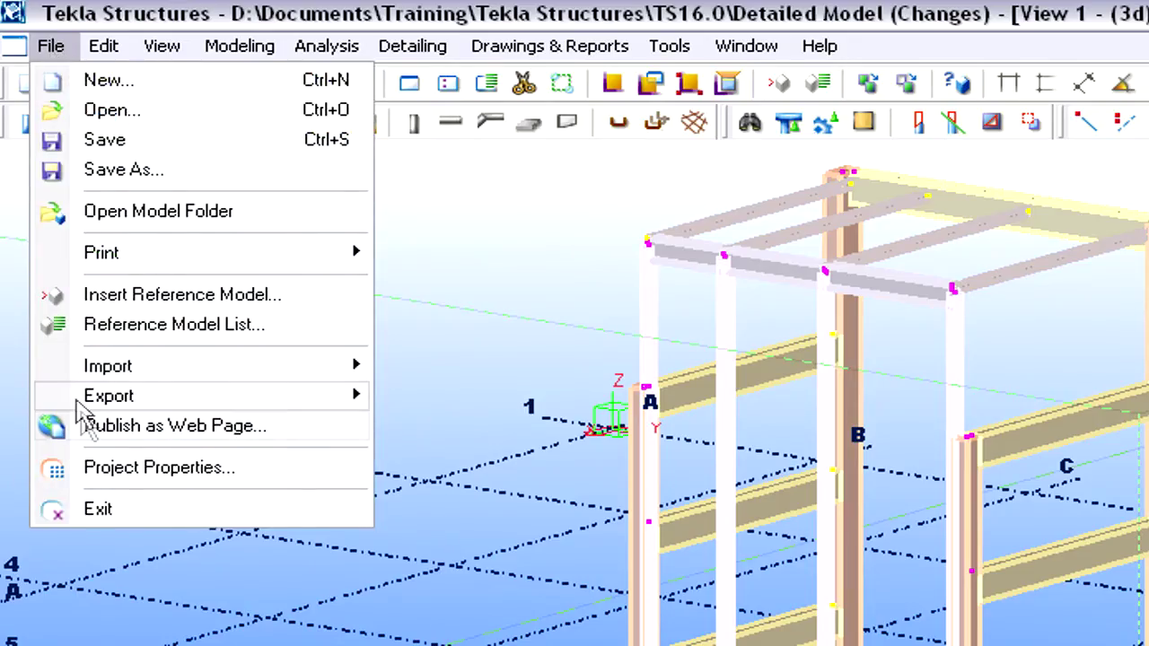
pyautogui.moveTo(77, 404)
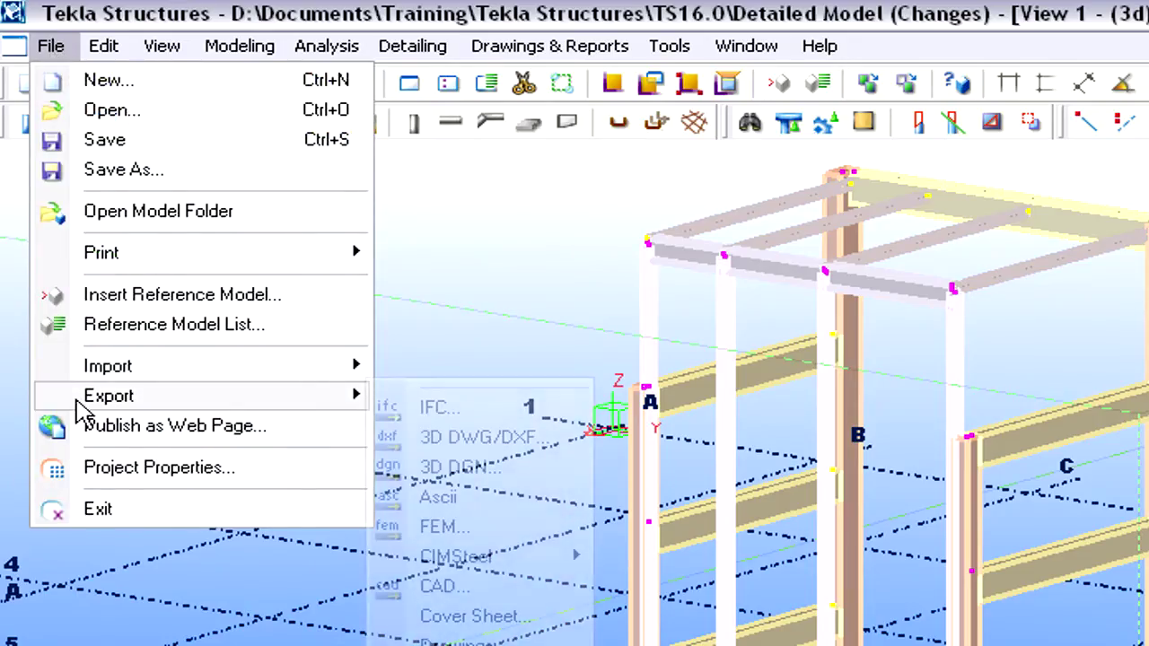
pyautogui.click(440, 410)
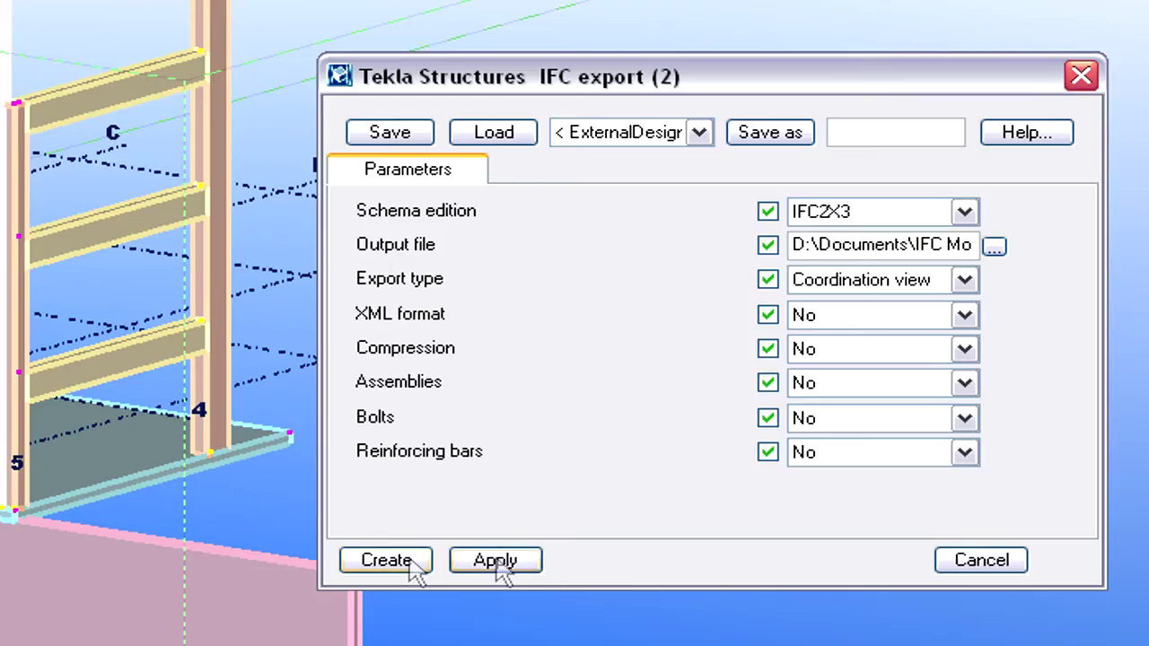
pyautogui.click(388, 561)
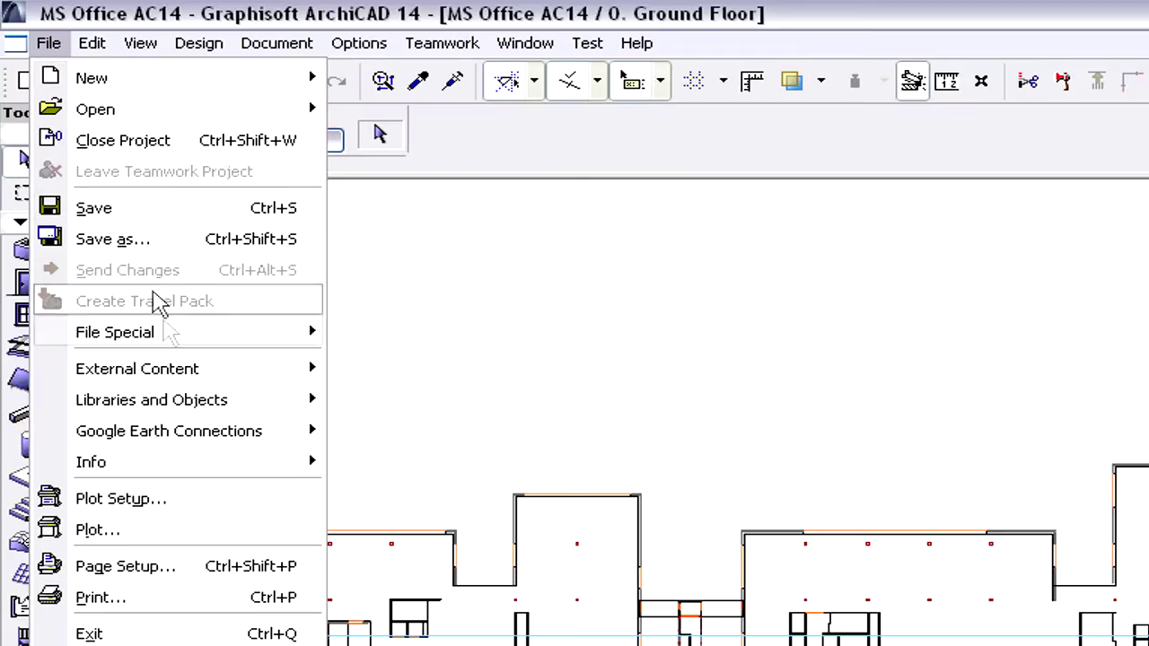
# Step: Switch to ArchiCAD and detect IFC 2x3 model changes between the older and newer structural models, comparing all beams and columns
pyautogui.moveTo(180, 332)
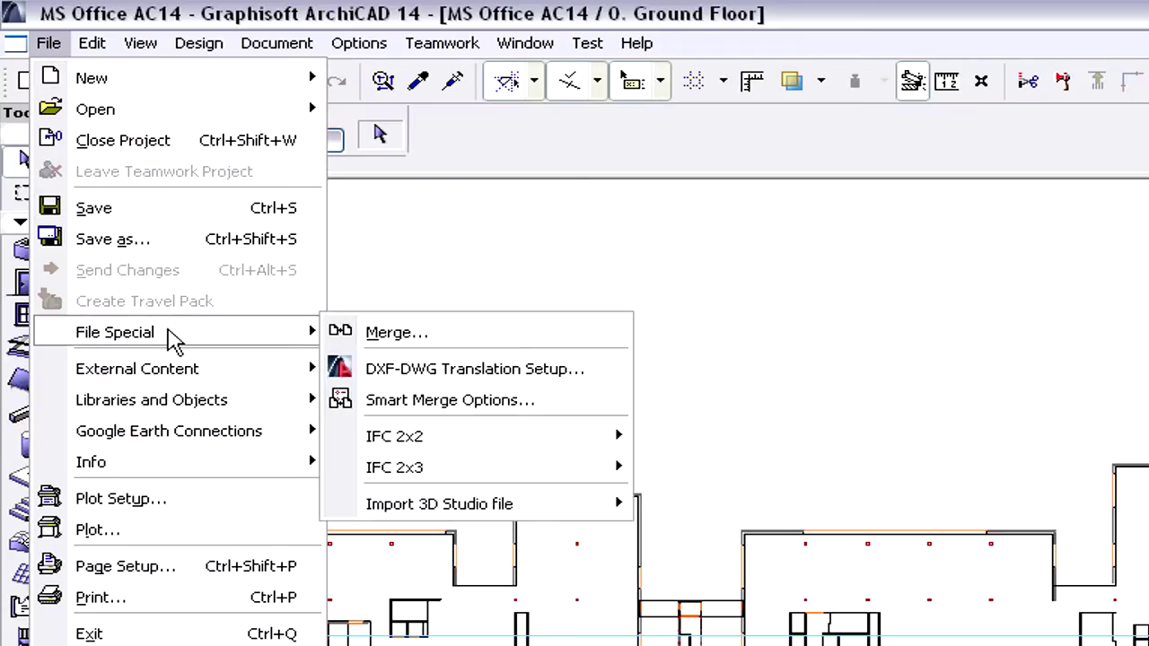
pyautogui.moveTo(413, 466)
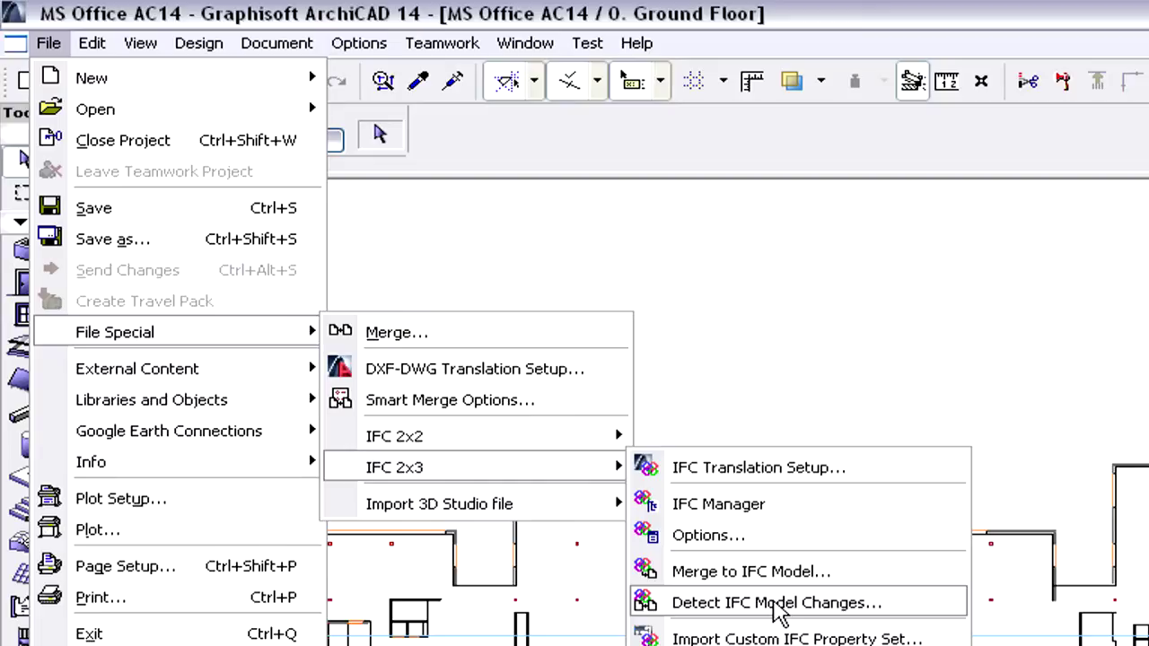
pyautogui.click(778, 606)
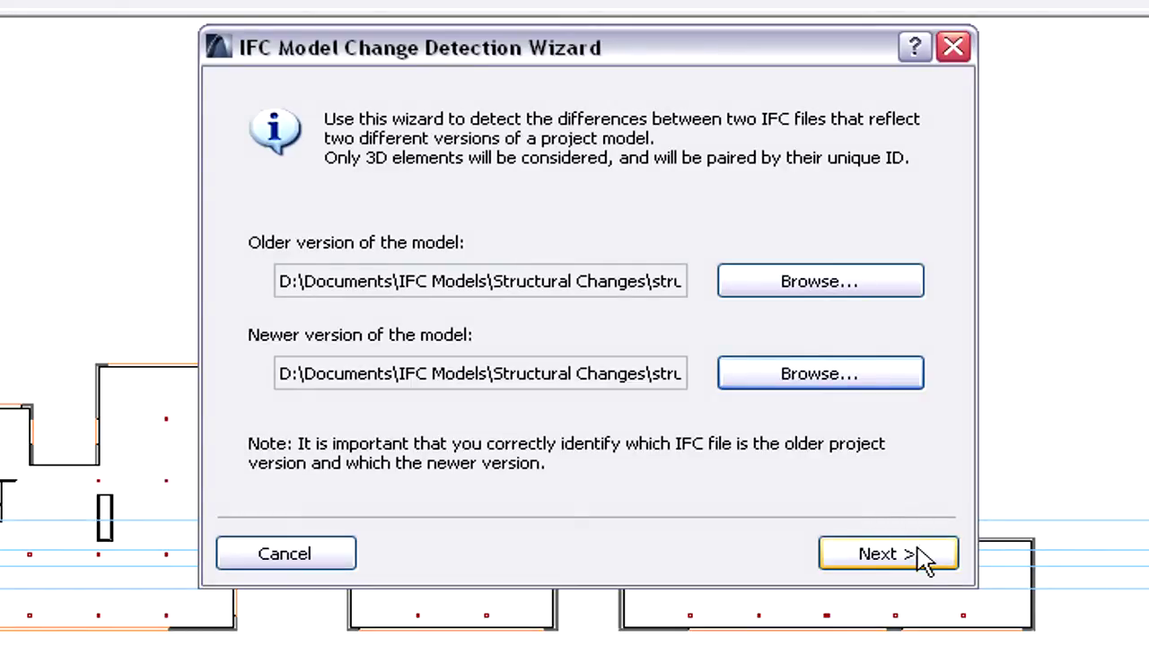
pyautogui.click(908, 549)
pyautogui.click(500, 275)
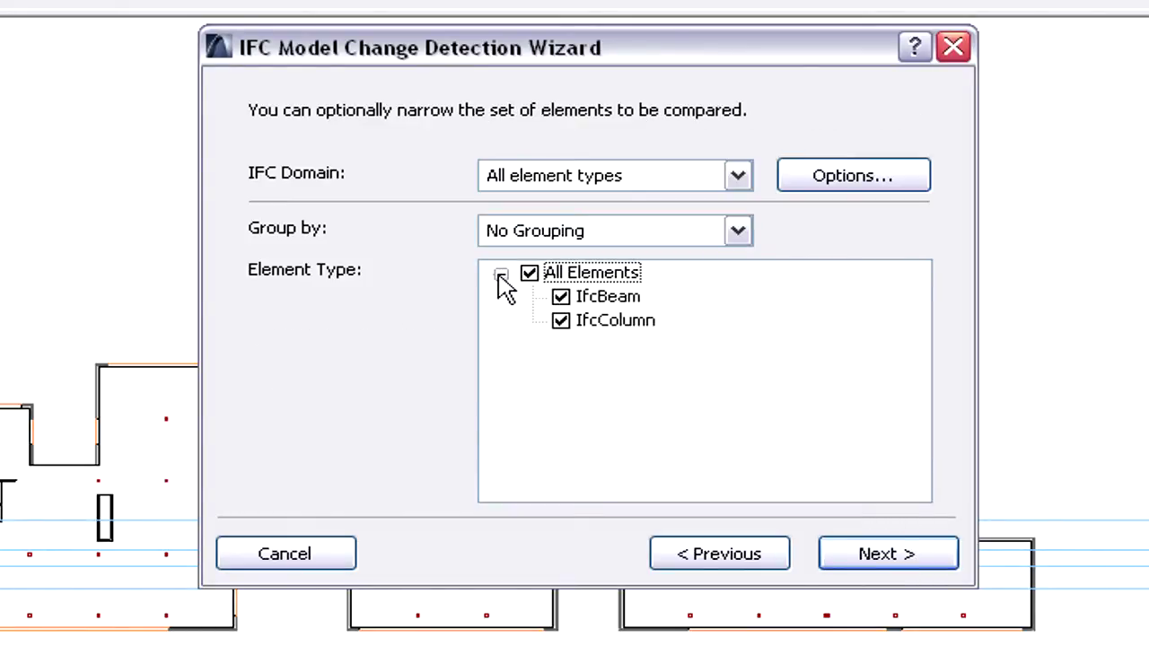
pyautogui.click(600, 299)
pyautogui.click(616, 325)
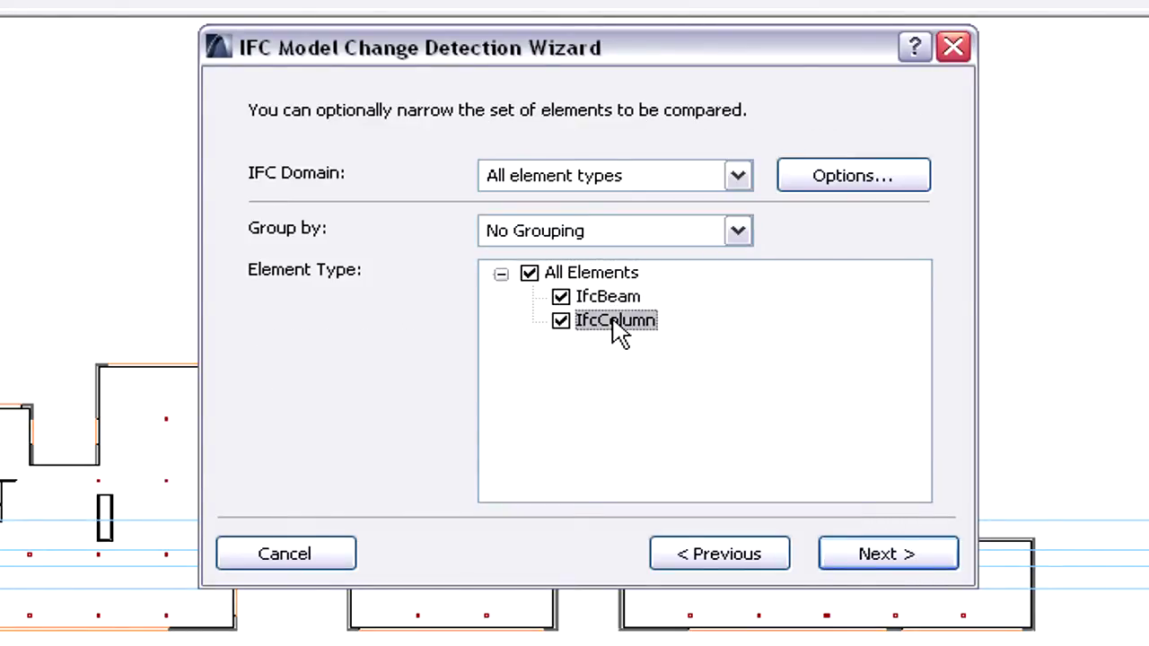
pyautogui.click(909, 557)
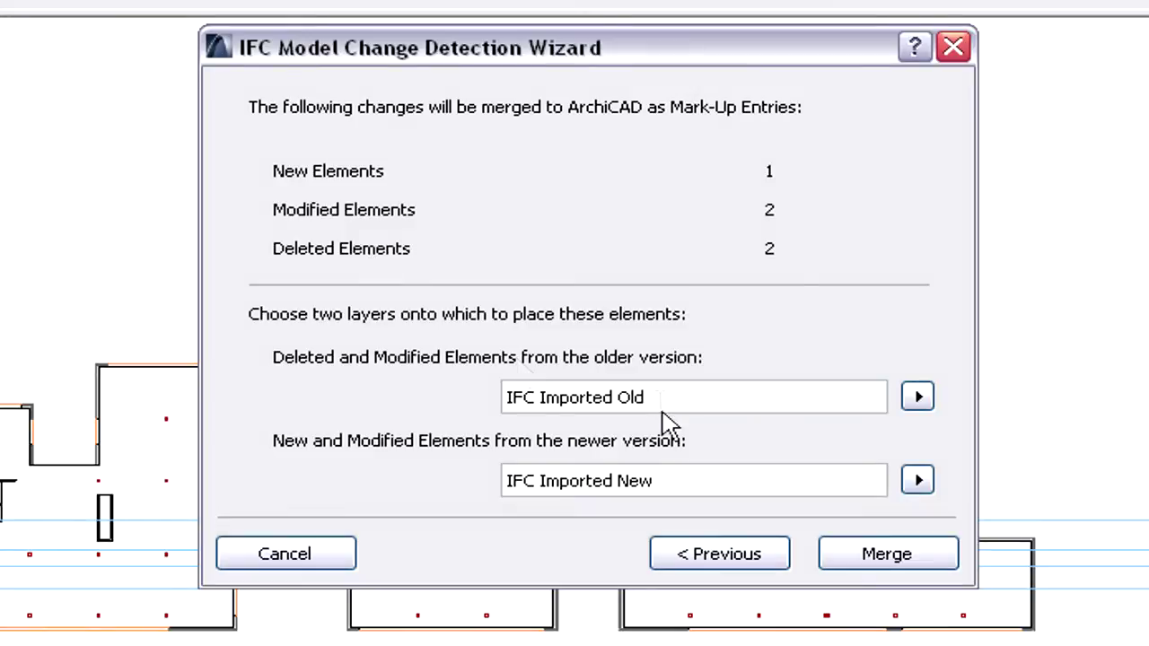
# Step: Merge the detected changes as mark-up entries, using layers IFC Imported Old for the older version and IFC Imported New for the newer
pyautogui.moveTo(646, 397); pyautogui.dragTo(503, 403)
pyautogui.moveTo(675, 485); pyautogui.dragTo(512, 471)
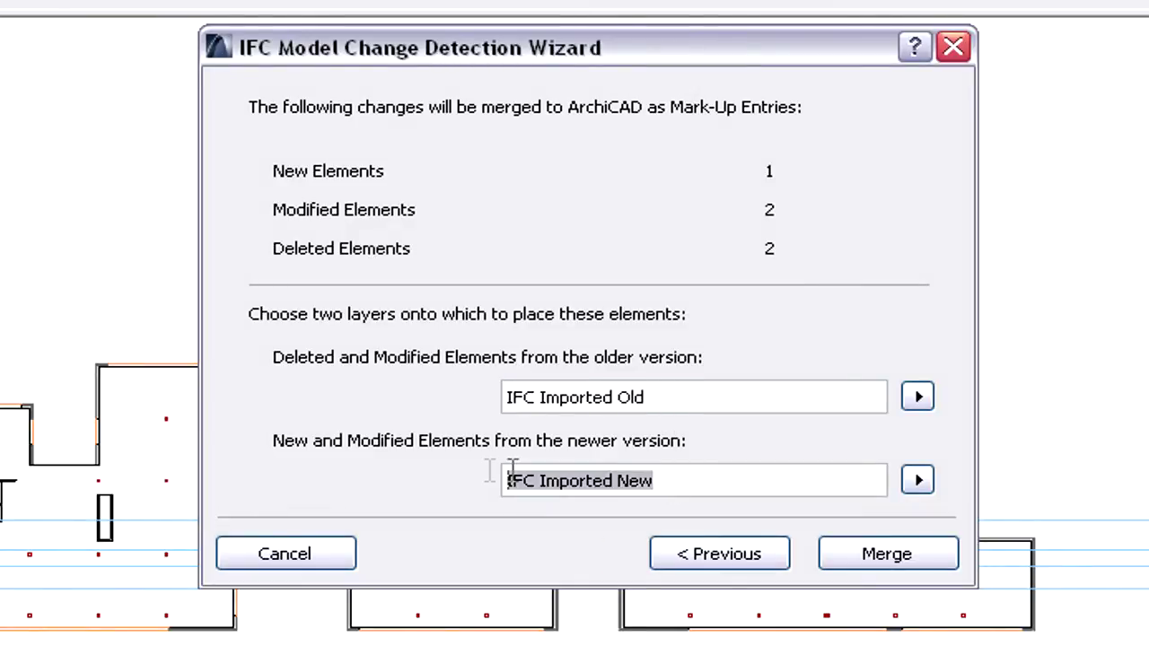
pyautogui.click(885, 557)
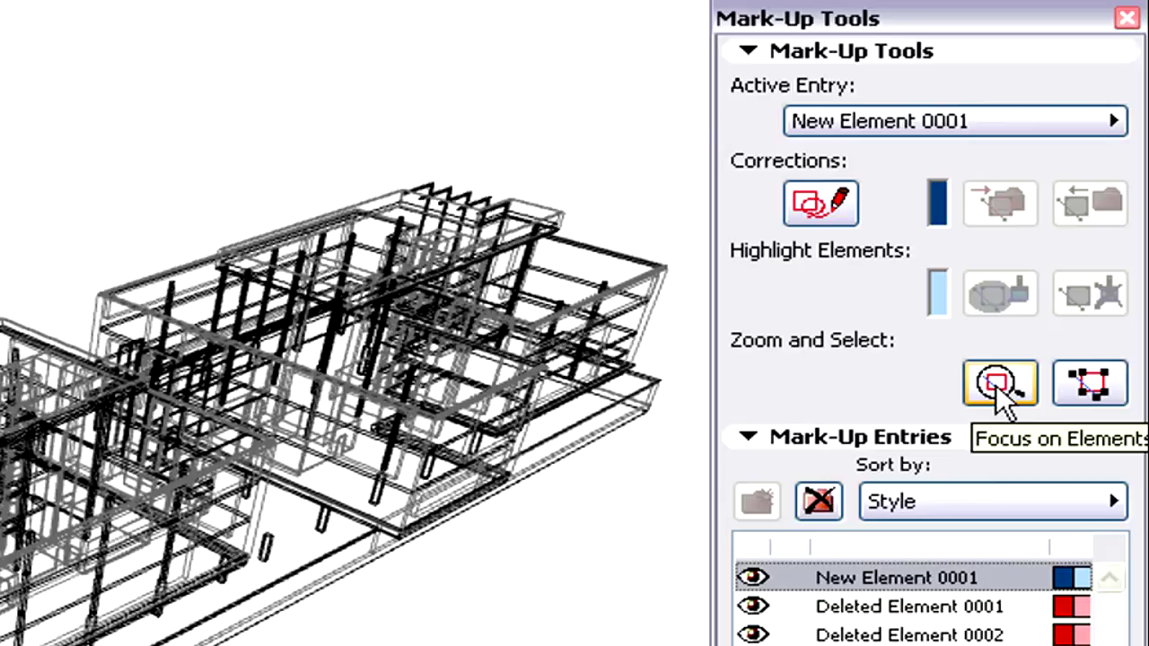
# Step: Focus the 3D view on New Element 0001 and delete the mark-up entries Deleted Element 0001 and 0002 together with their elements
pyautogui.click(996, 384)
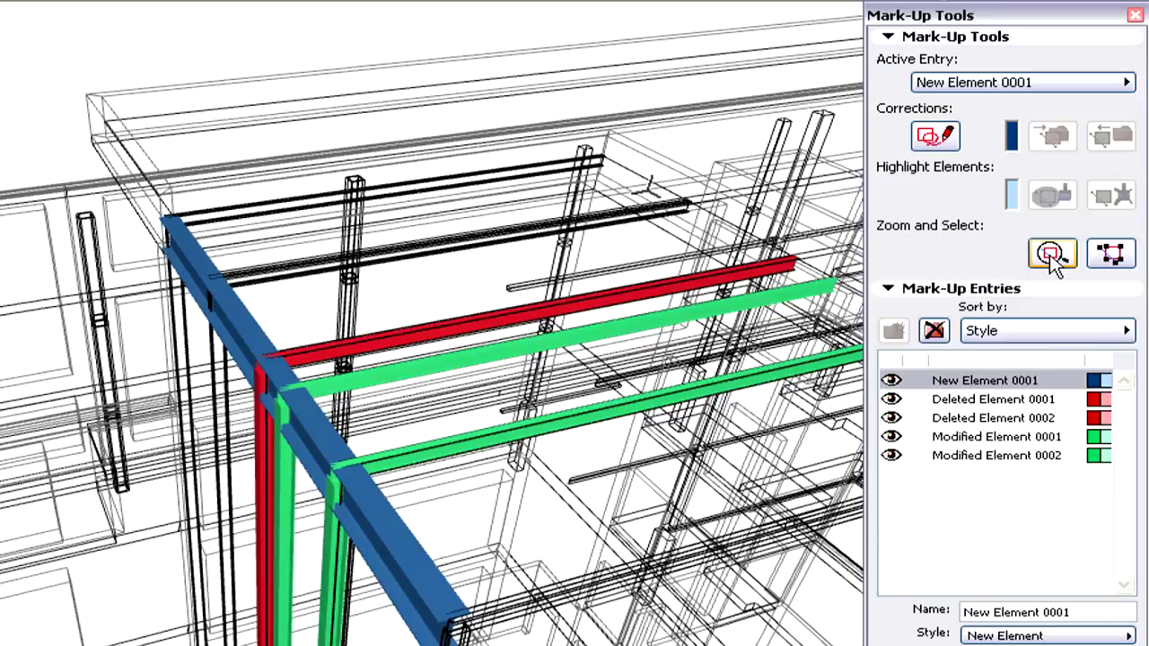
pyautogui.click(1024, 401)
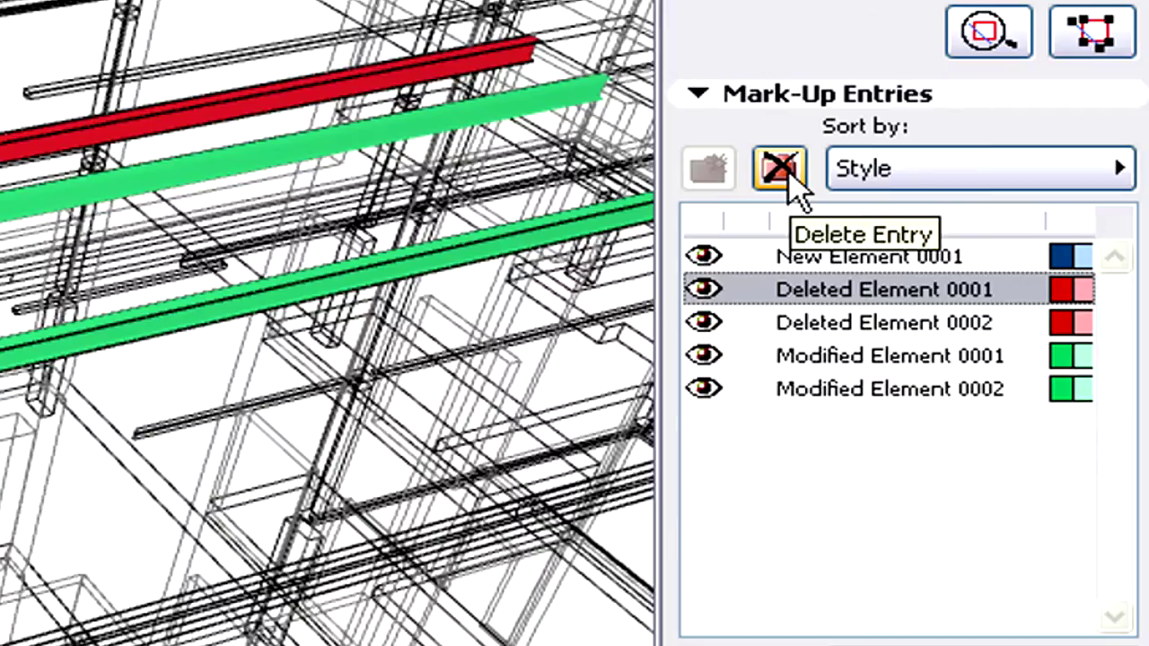
pyautogui.click(786, 171)
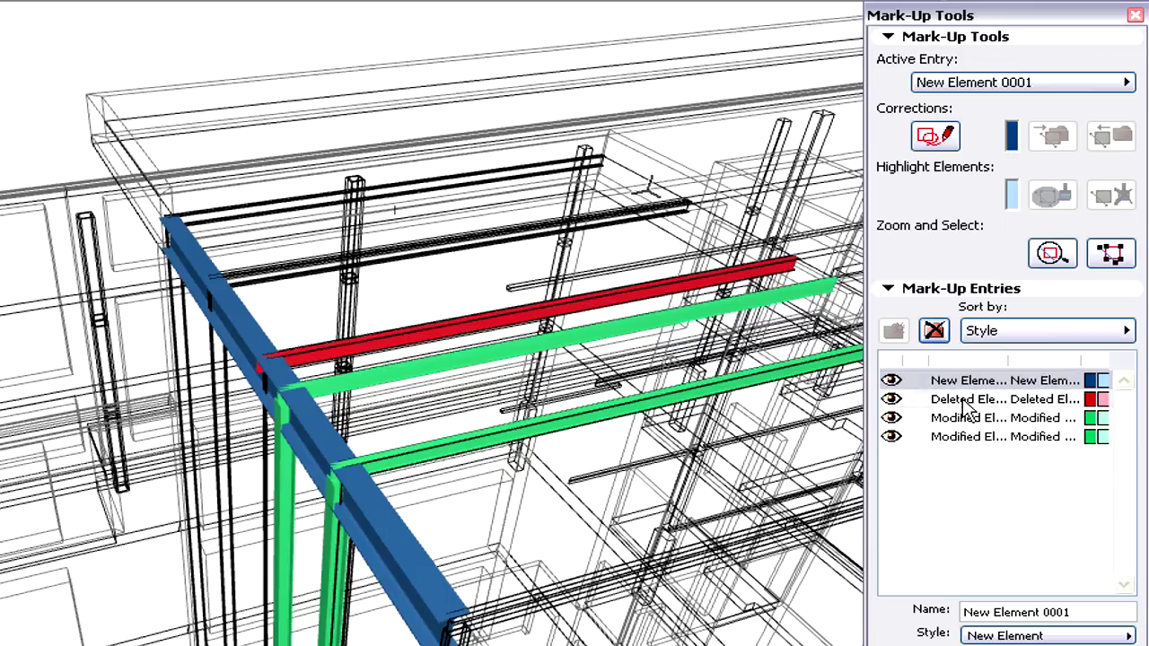
pyautogui.click(1004, 398)
pyautogui.click(934, 331)
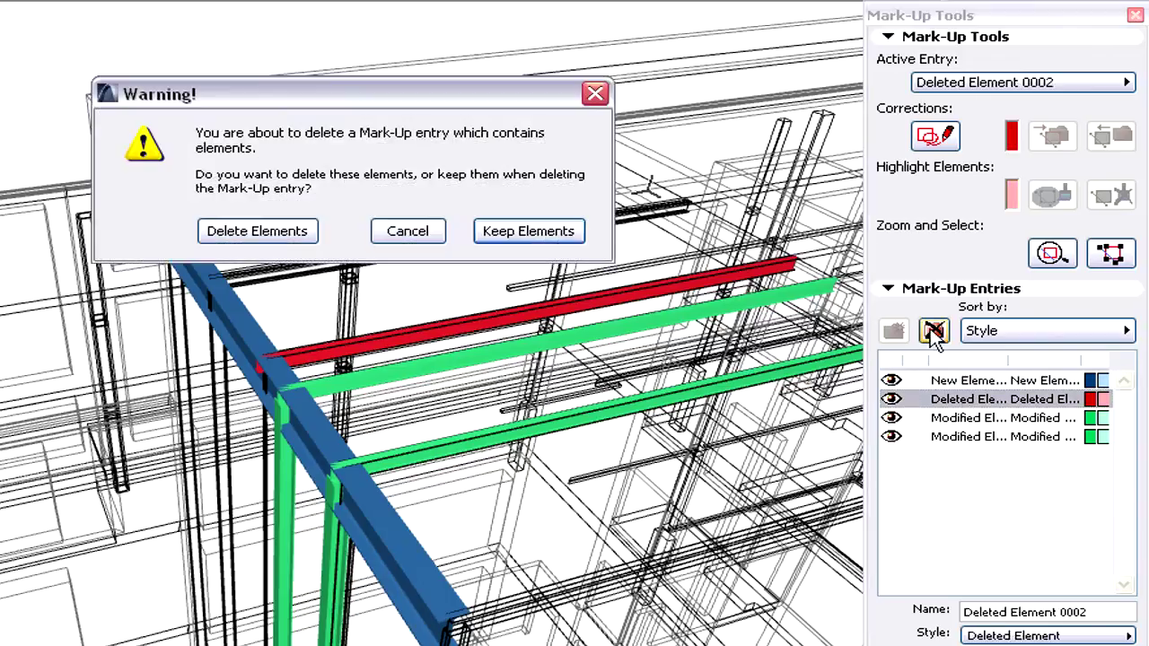
pyautogui.click(308, 234)
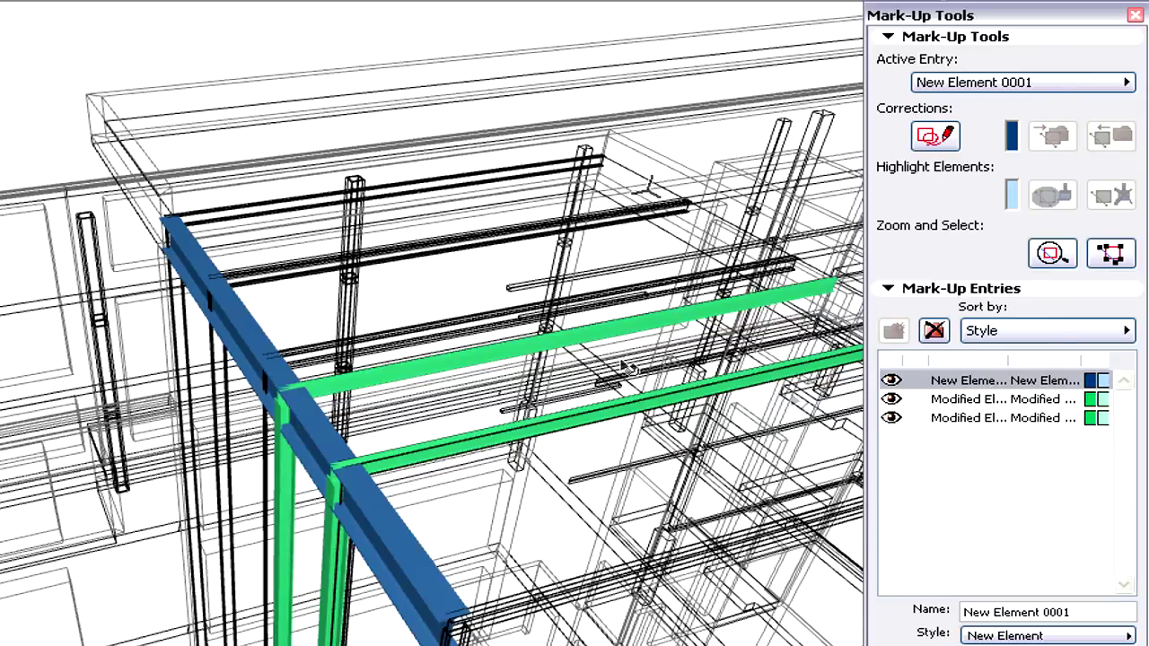
# Step: Select the elements of the Modified Element 0001 entry and inspect the newer version's column information
pyautogui.click(976, 399)
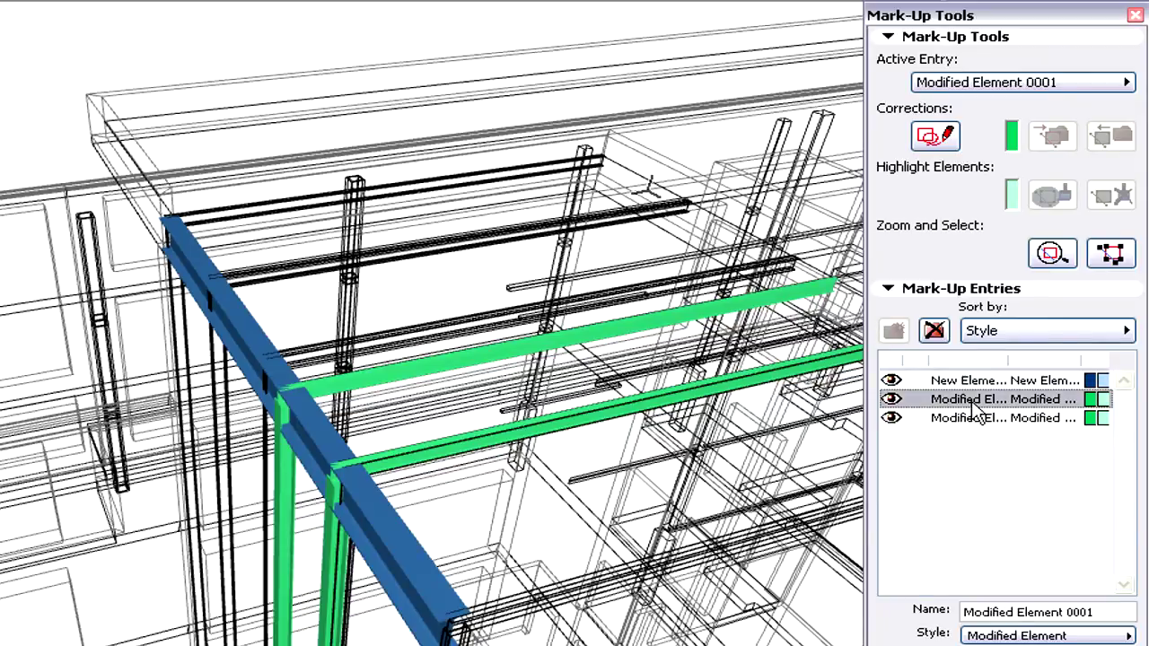
pyautogui.click(1111, 255)
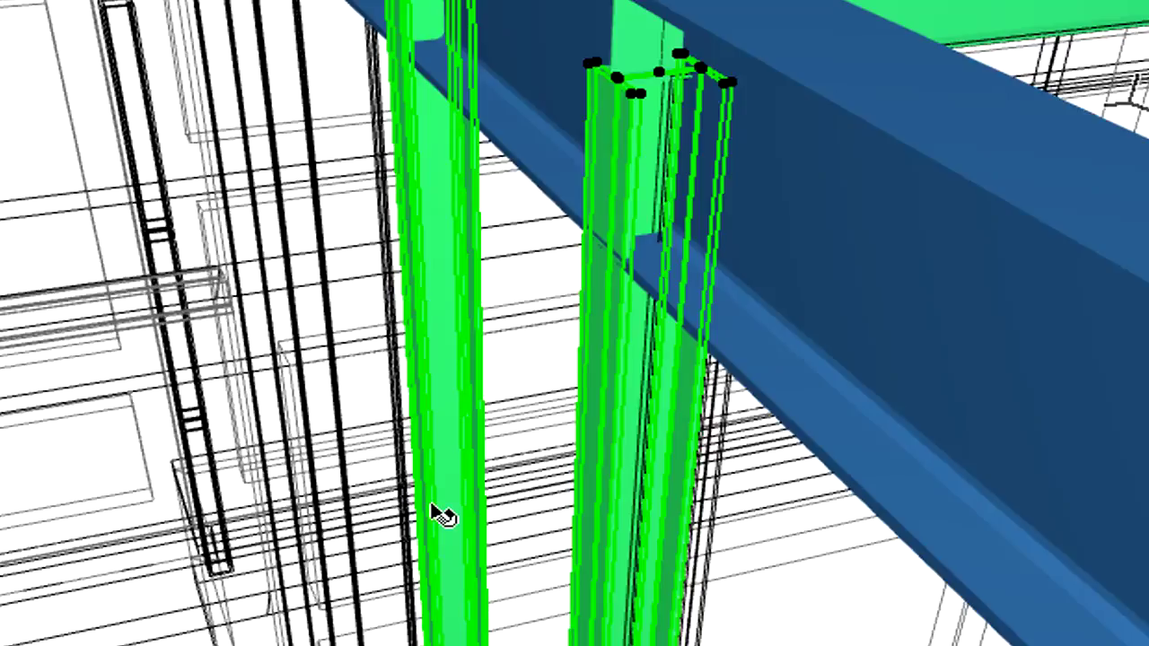
pyautogui.moveTo(439, 516)
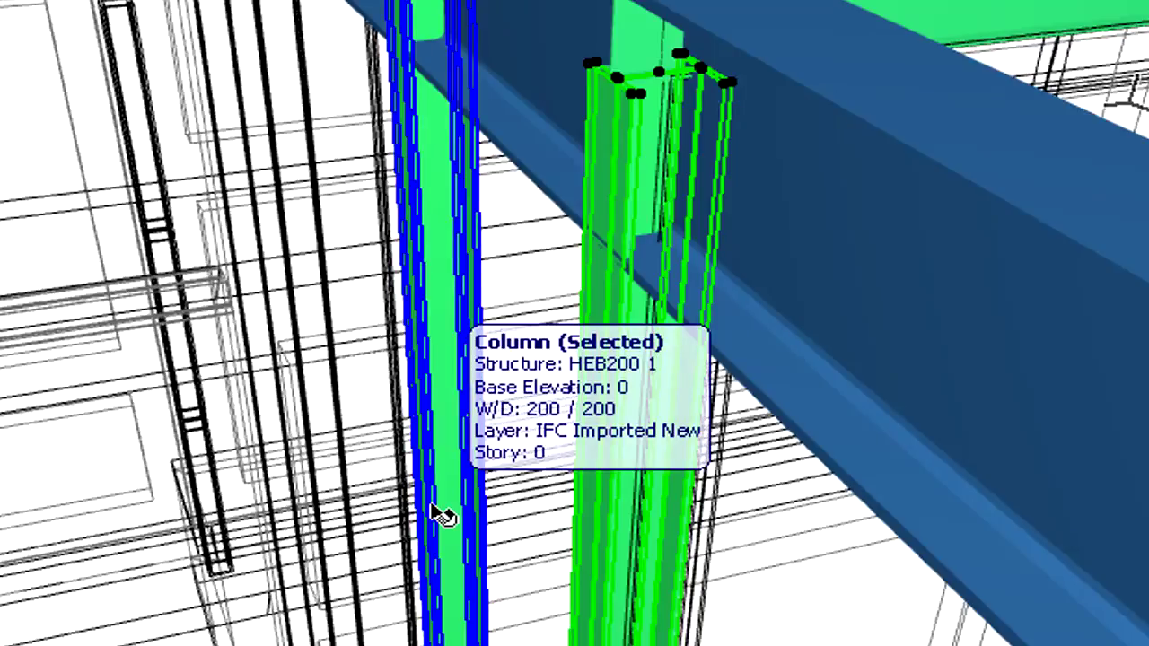